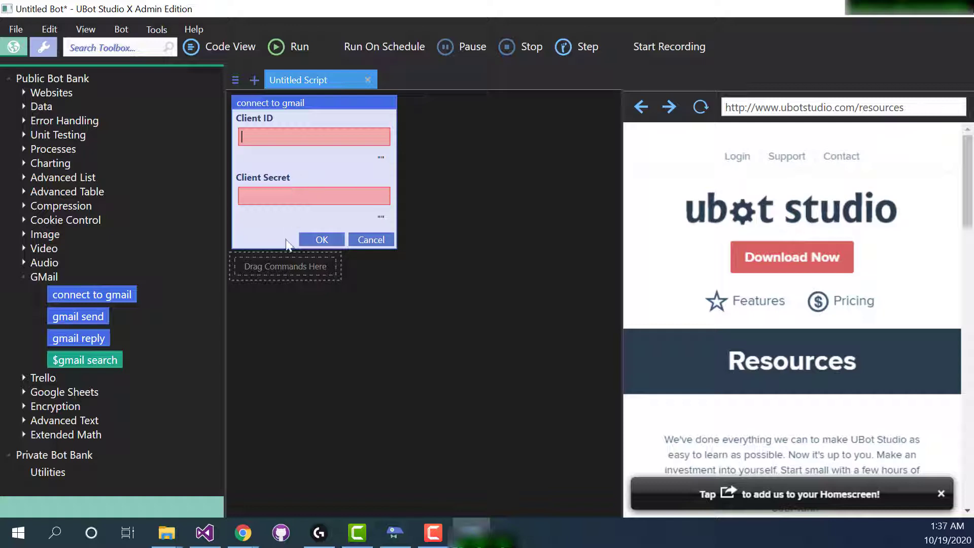
Switch to Chrome, search Google for "google developer console" and open the Google API console.
{"action": "left_click", "coordinate": [243, 532]}
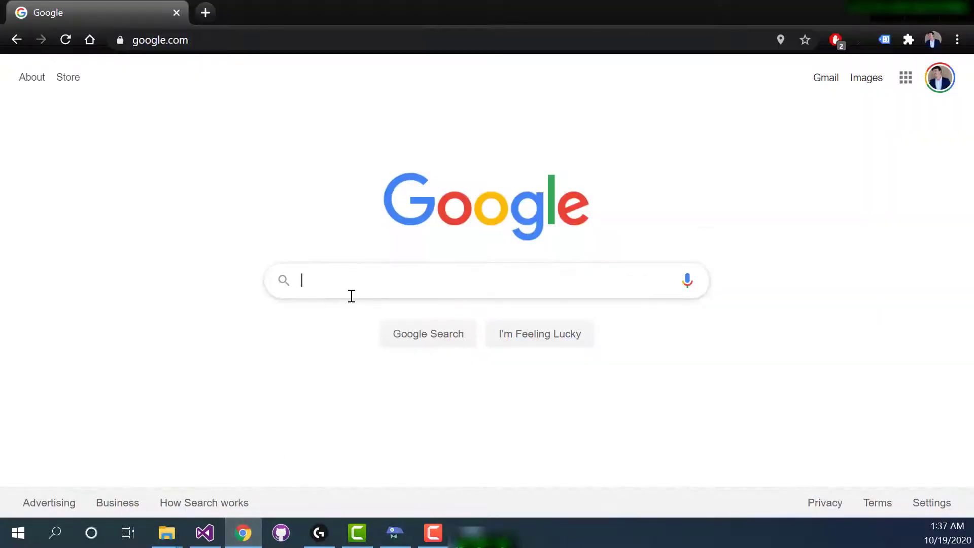
{"action": "type", "text": "google dev"}
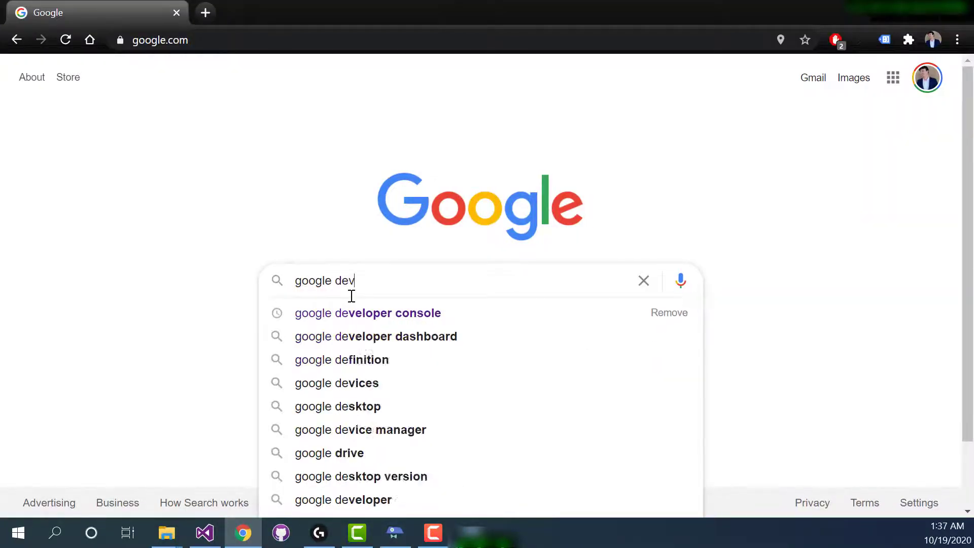
{"action": "type", "text": "eloper console"}
{"action": "key", "text": "Return"}
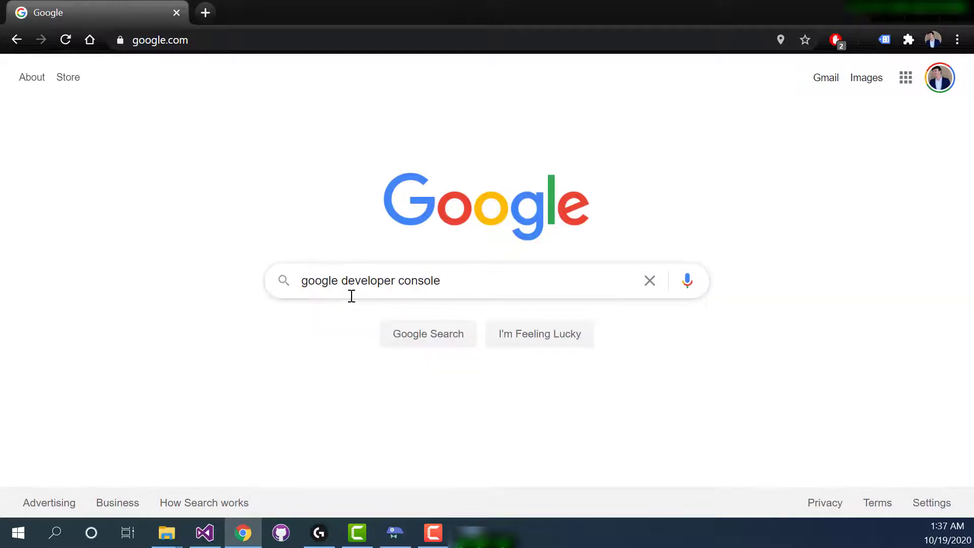
{"action": "left_click", "coordinate": [230, 213]}
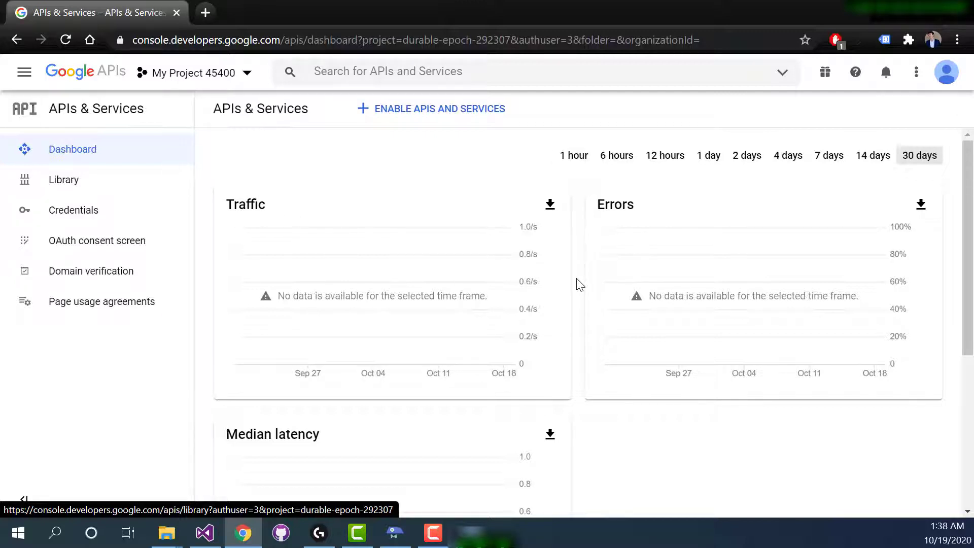
Create a new project named "my bot" with no organization and switch to it.
{"action": "left_click", "coordinate": [251, 73]}
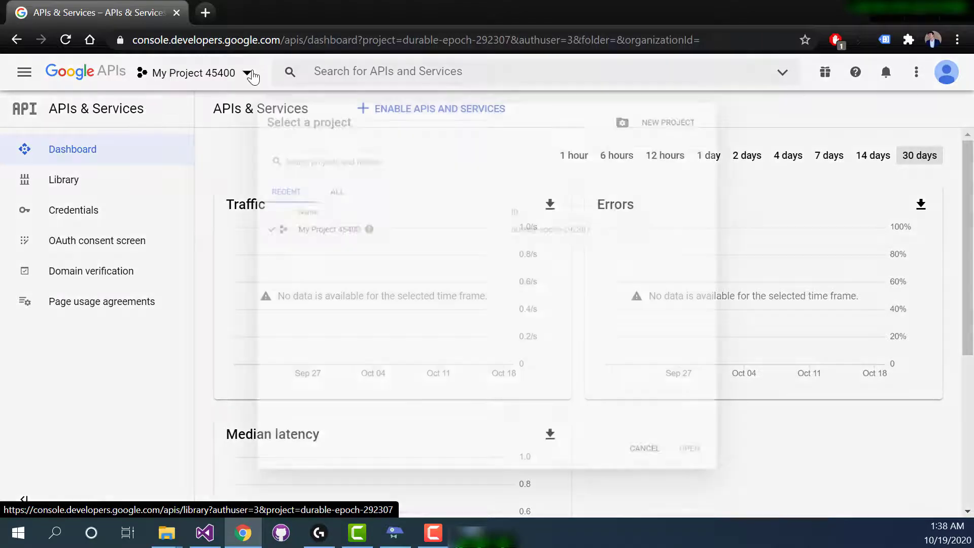
{"action": "left_click", "coordinate": [702, 83]}
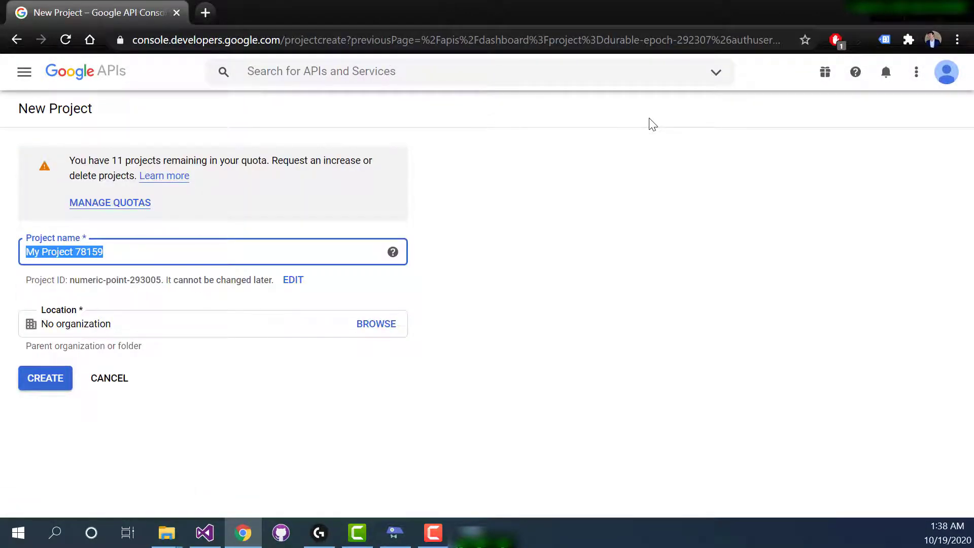
{"action": "type", "text": "my bot"}
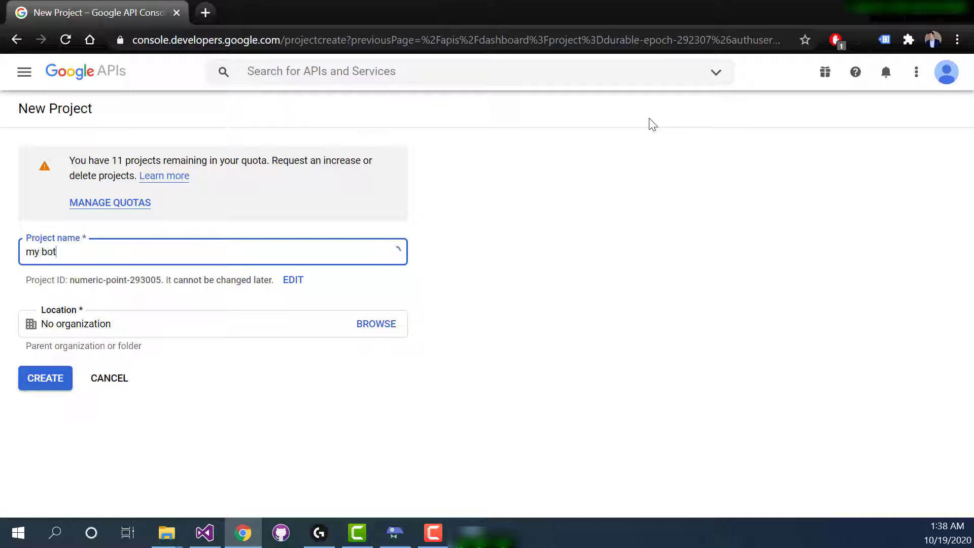
{"action": "left_click", "coordinate": [43, 376]}
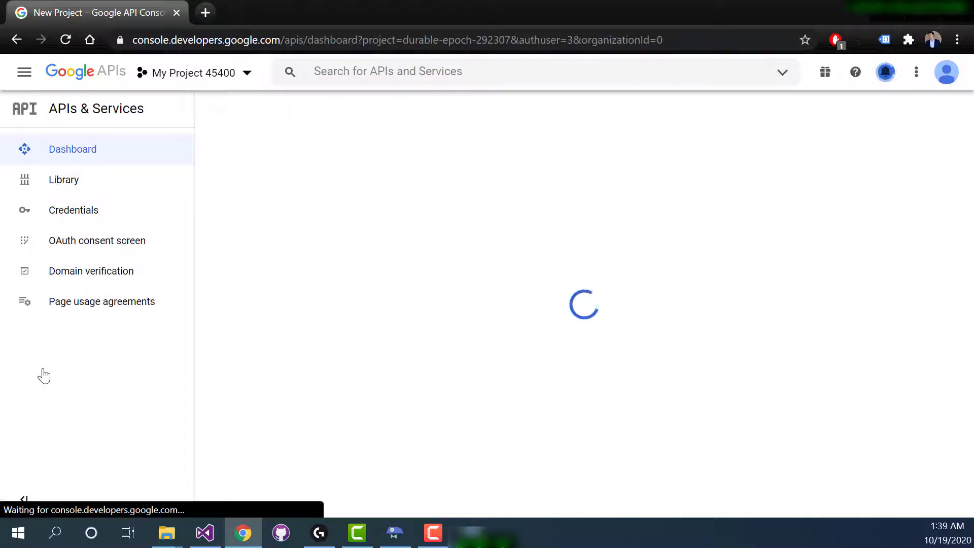
{"action": "left_click", "coordinate": [247, 72]}
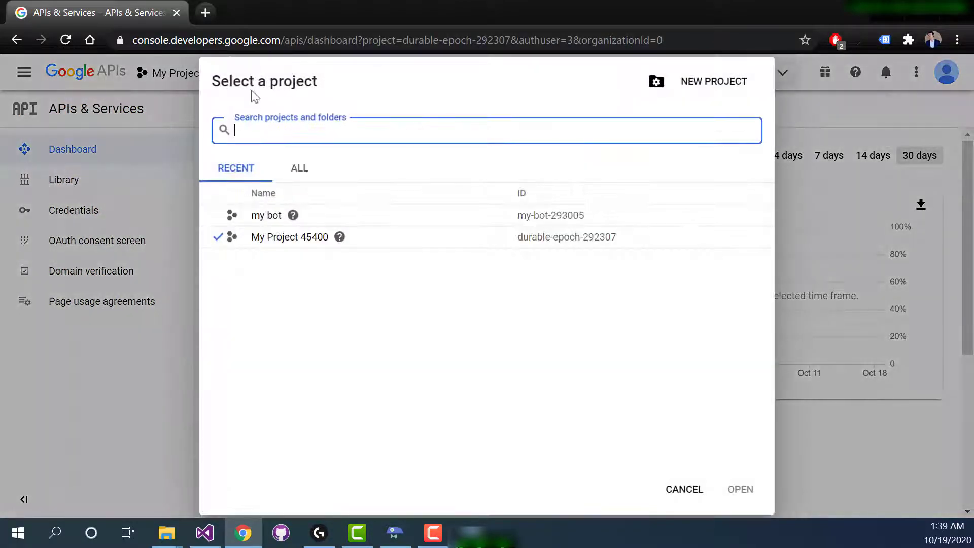
{"action": "left_click", "coordinate": [258, 216]}
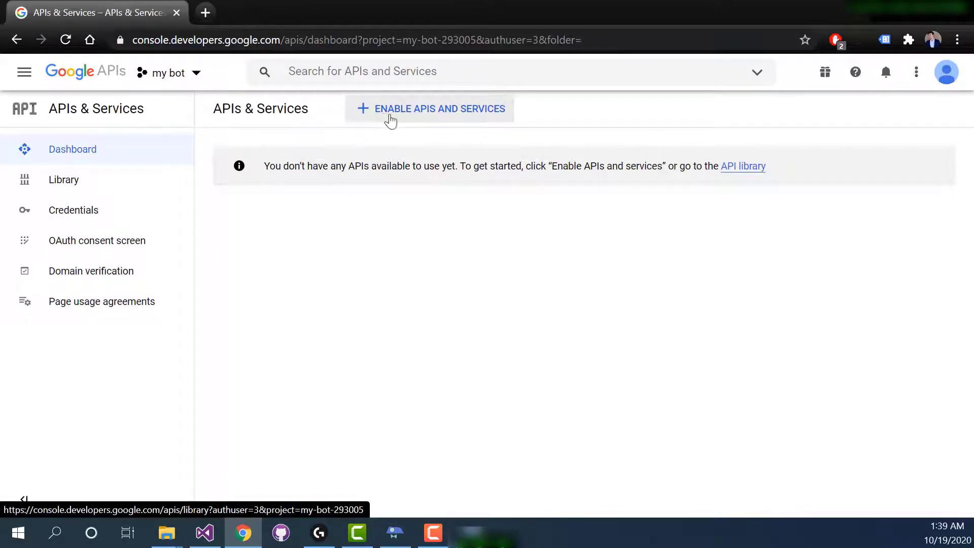
Search the API Library for "gmail" and enable the Gmail API for the my bot project.
{"action": "left_click", "coordinate": [450, 120]}
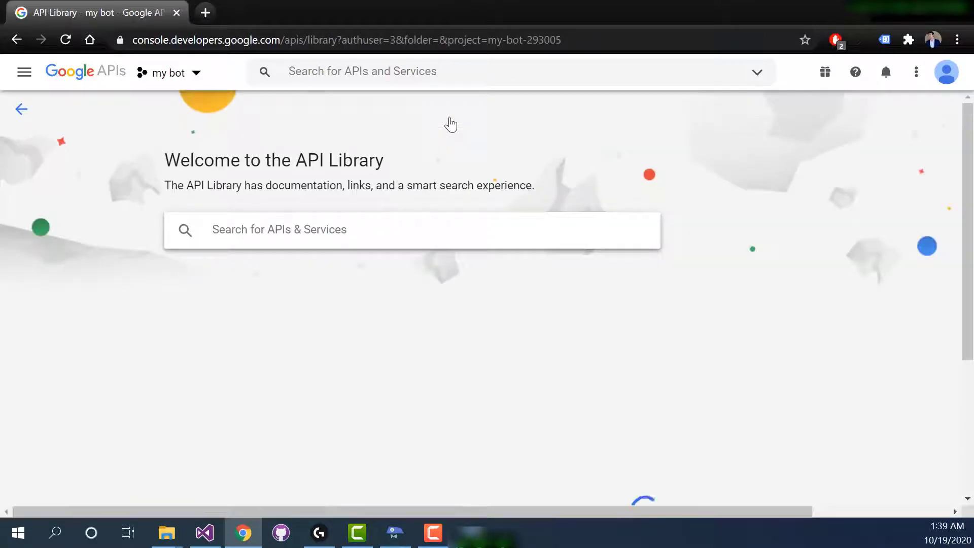
{"action": "scroll", "coordinate": [404, 238], "scroll_direction": "down", "scroll_amount": 15}
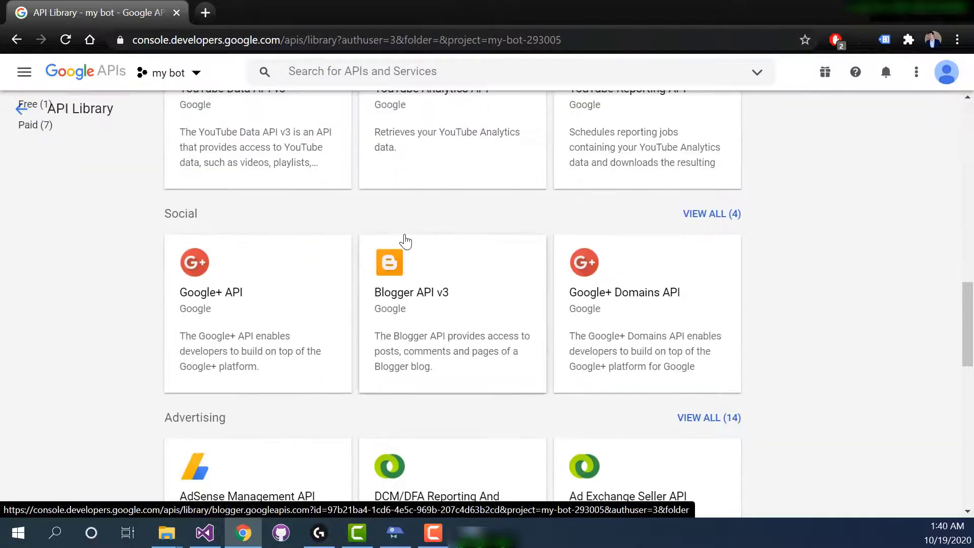
{"action": "scroll", "coordinate": [405, 242], "scroll_direction": "up", "scroll_amount": 15}
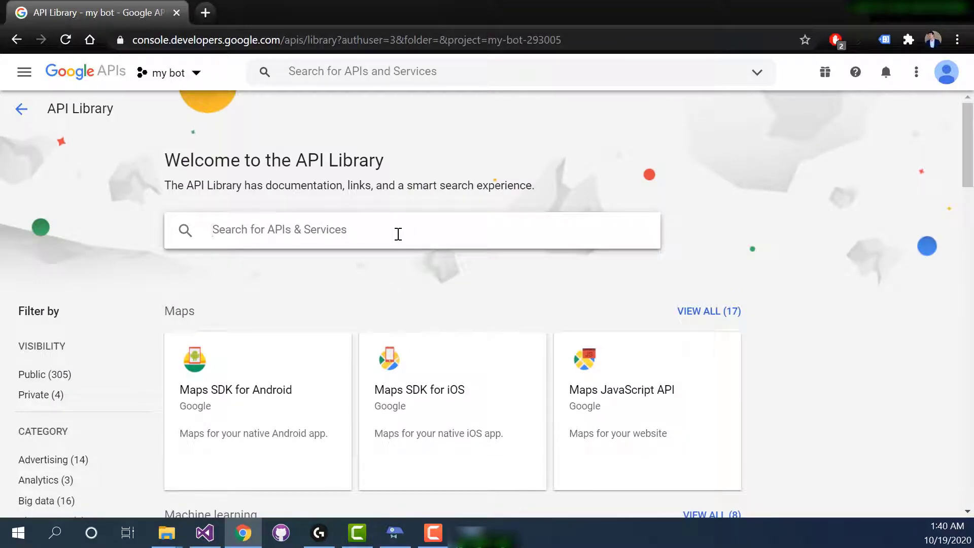
{"action": "type", "text": "gmail"}
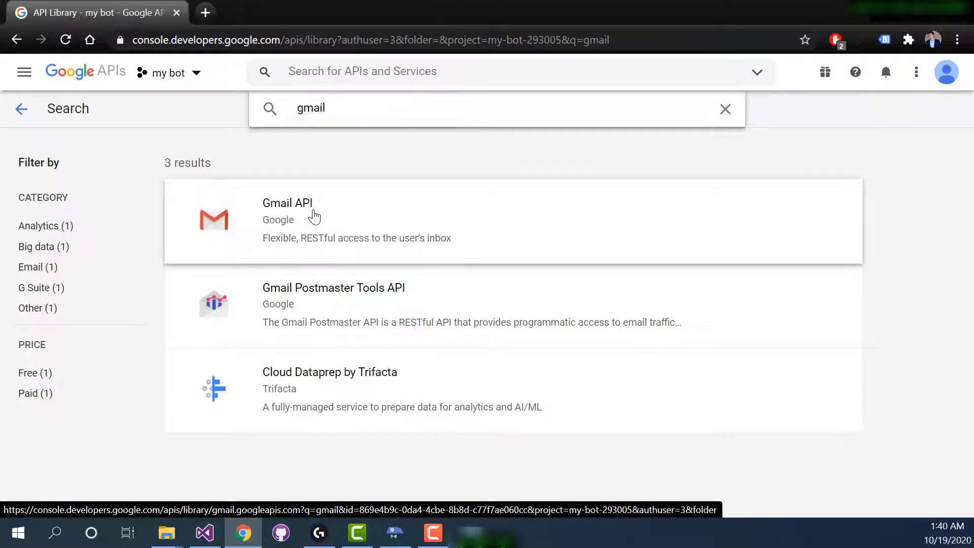
{"action": "left_click", "coordinate": [314, 217]}
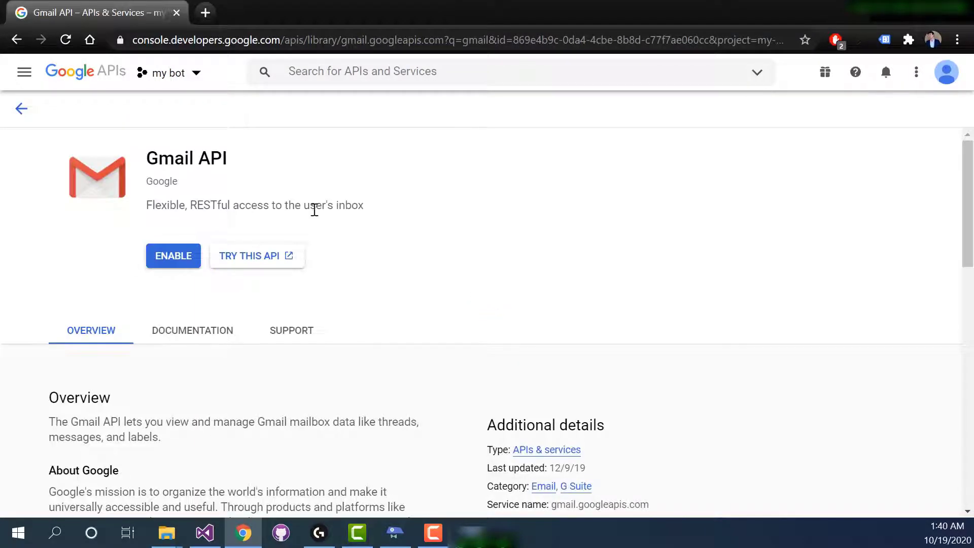
{"action": "left_click", "coordinate": [174, 256]}
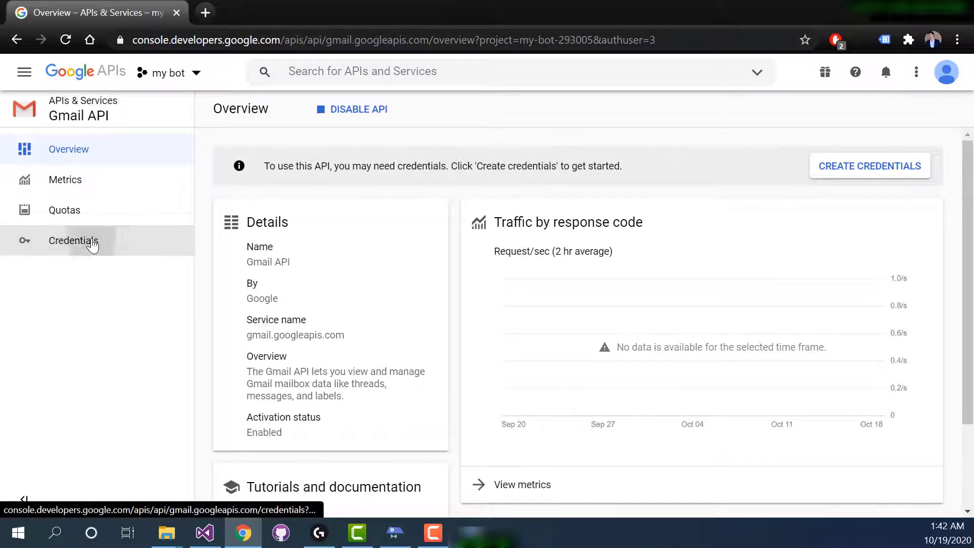
Begin an OAuth client ID for the Gmail API and create the required consent screen with user type External.
{"action": "left_click", "coordinate": [92, 246]}
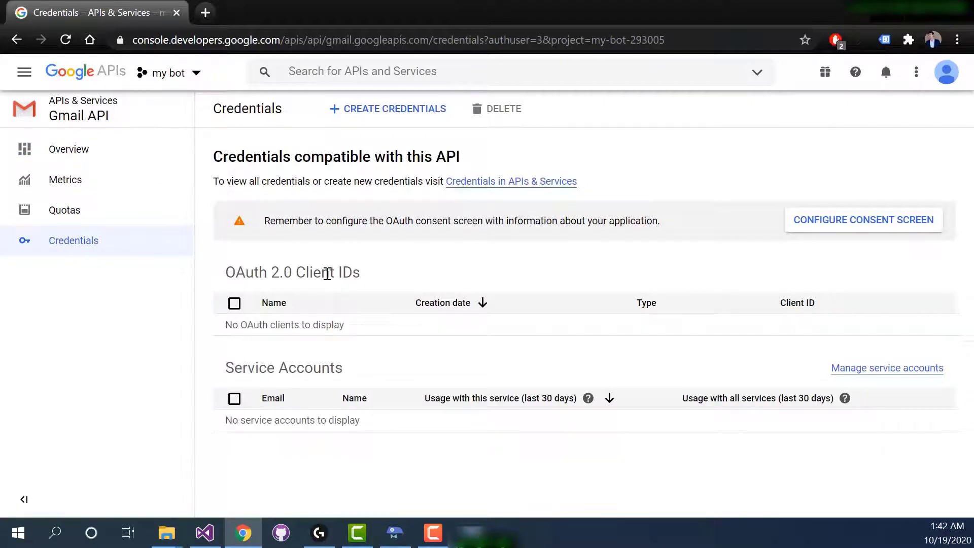
{"action": "left_click", "coordinate": [370, 110]}
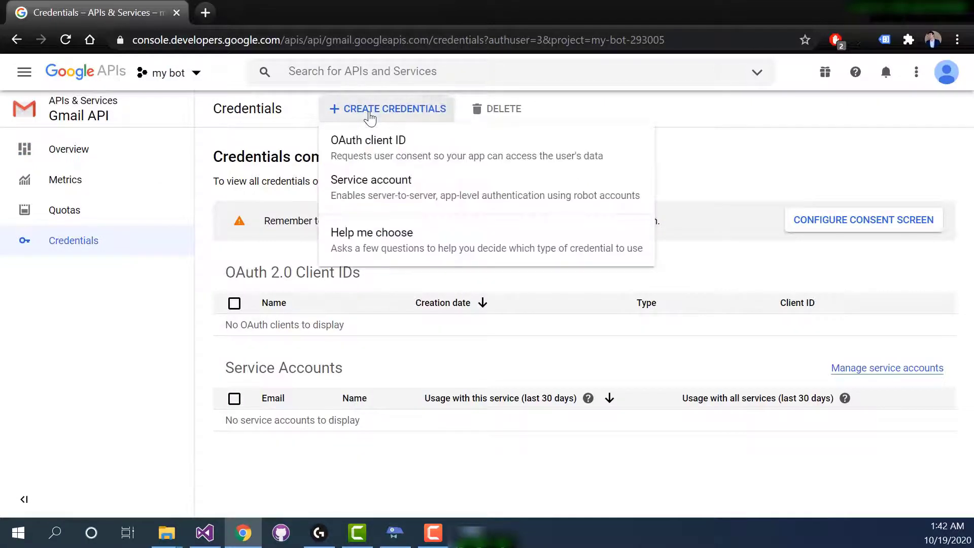
{"action": "left_click", "coordinate": [394, 144]}
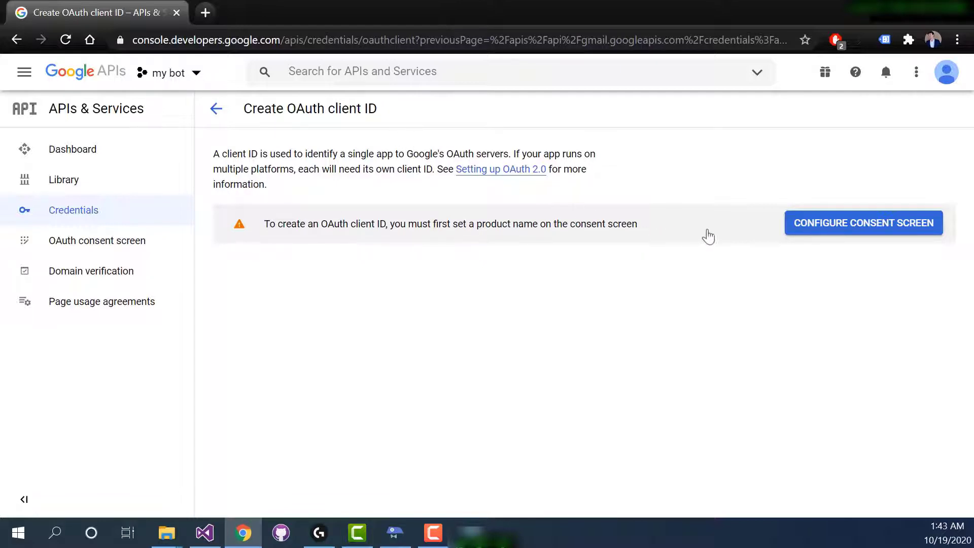
{"action": "left_click", "coordinate": [822, 234]}
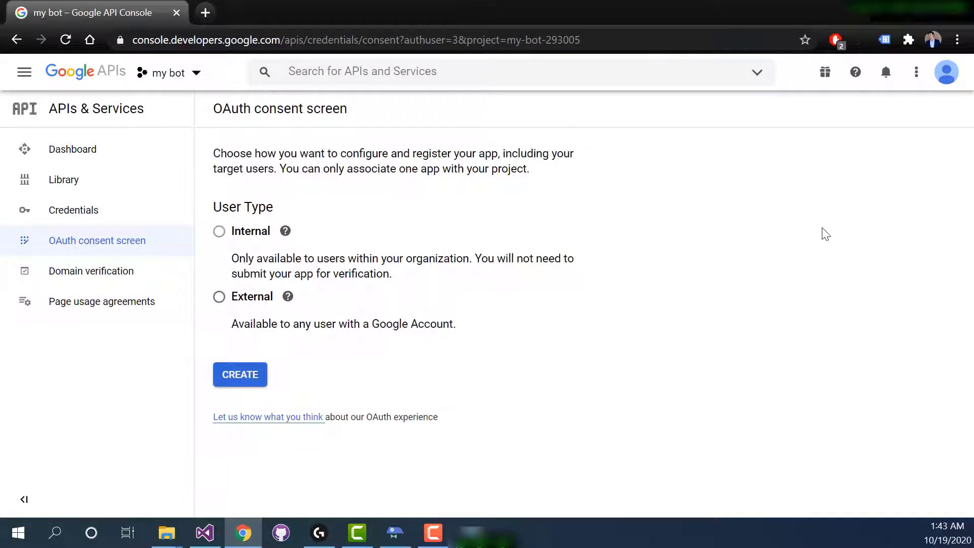
{"action": "left_click", "coordinate": [220, 297]}
{"action": "left_click", "coordinate": [234, 377]}
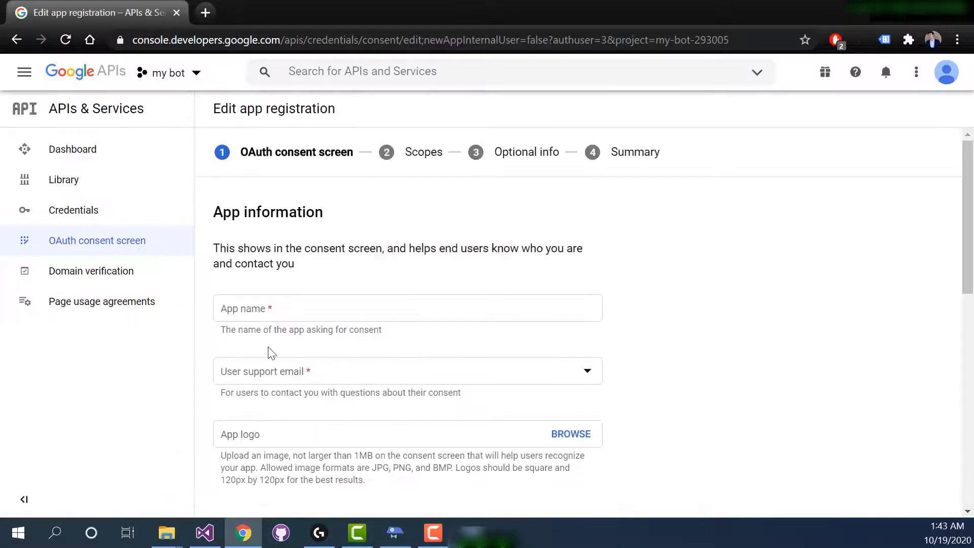
Set the consent screen's app name to "my bot" and choose the account's e-mail as user support email.
{"action": "left_click", "coordinate": [260, 307]}
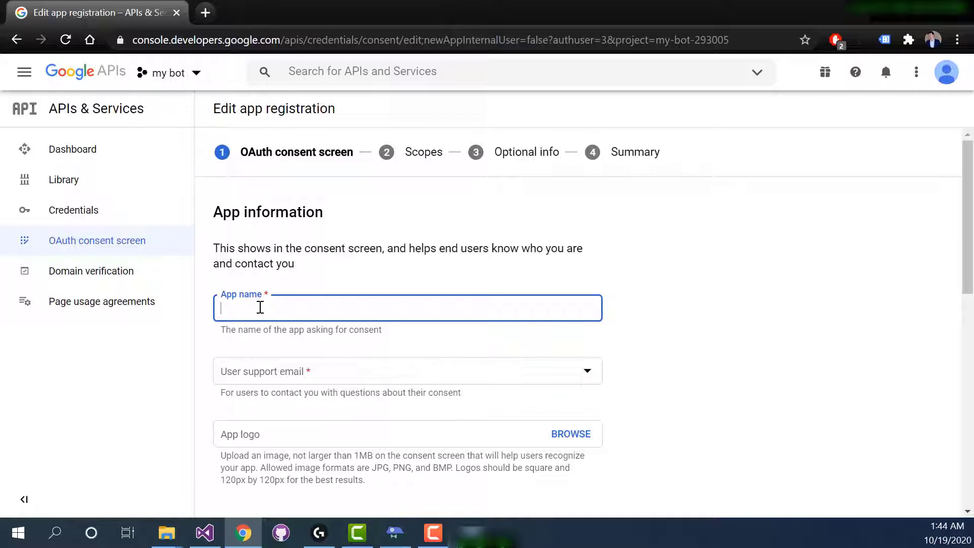
{"action": "type", "text": "my bot"}
{"action": "key", "text": "Tab"}
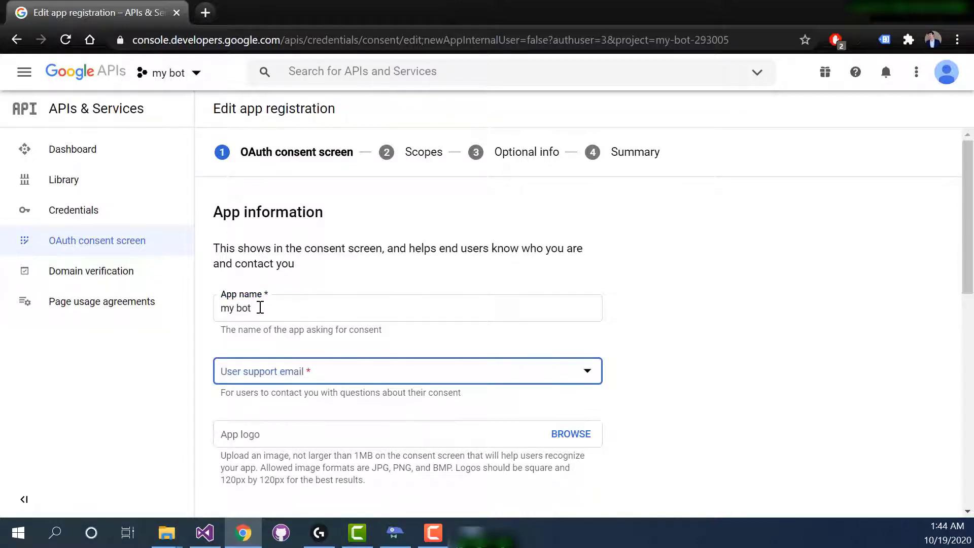
{"action": "left_click", "coordinate": [587, 373]}
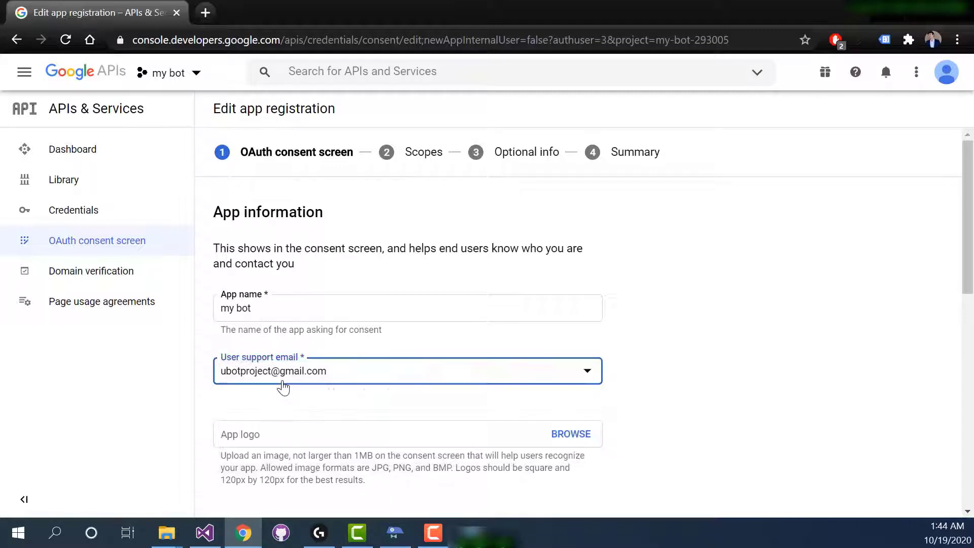
{"action": "left_click", "coordinate": [282, 386]}
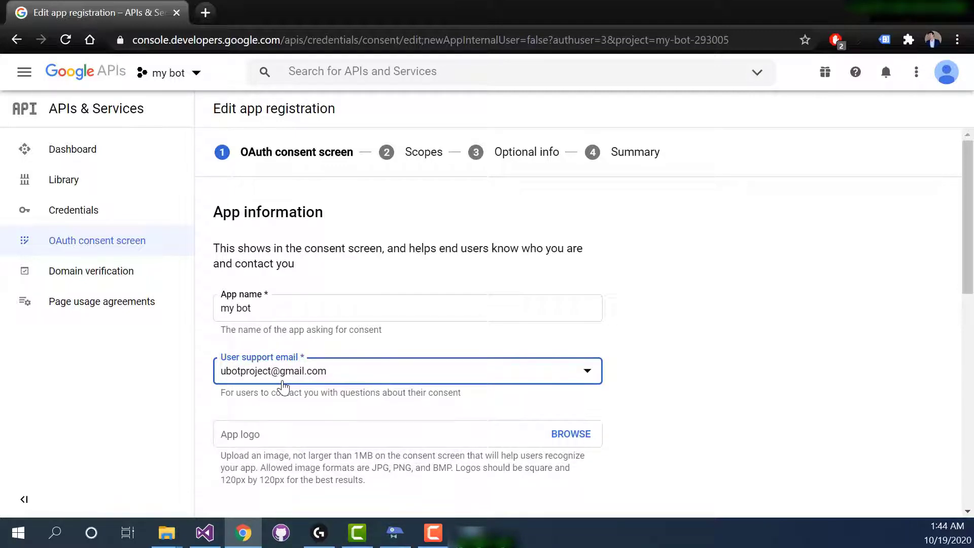
Enter the developer contact's Gmail address, then save the consent screen details and continue to Scopes.
{"action": "scroll", "coordinate": [284, 375], "scroll_direction": "down", "scroll_amount": 10}
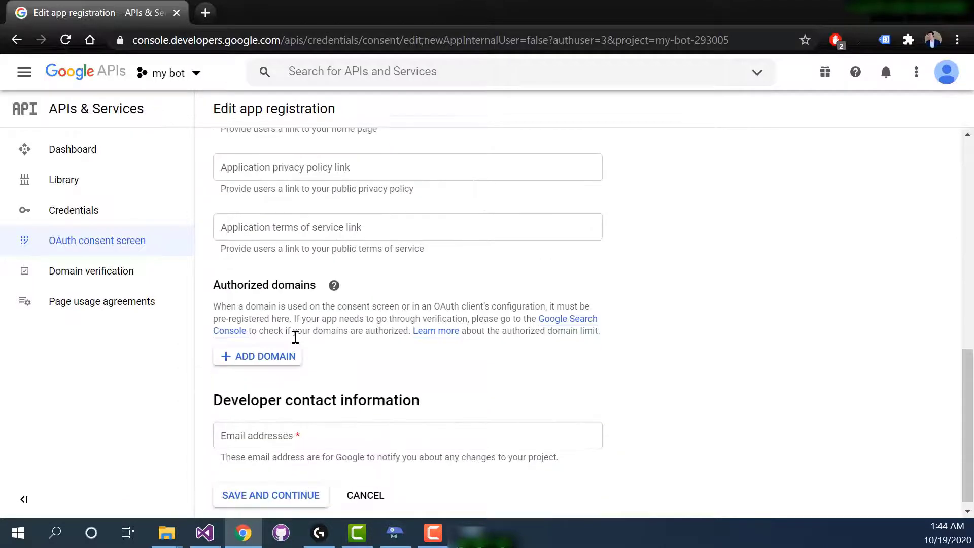
{"action": "scroll", "coordinate": [296, 340], "scroll_direction": "down", "scroll_amount": 1}
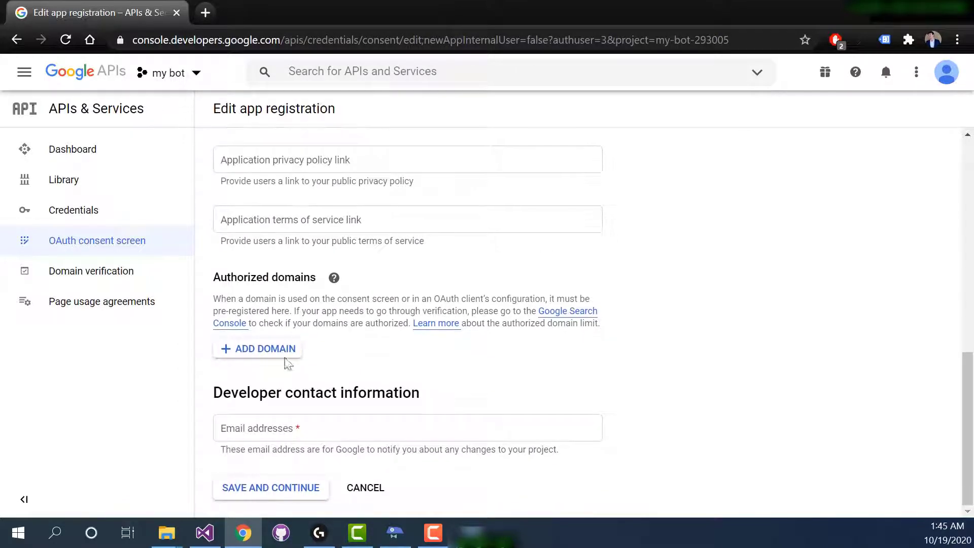
{"action": "left_click", "coordinate": [250, 432]}
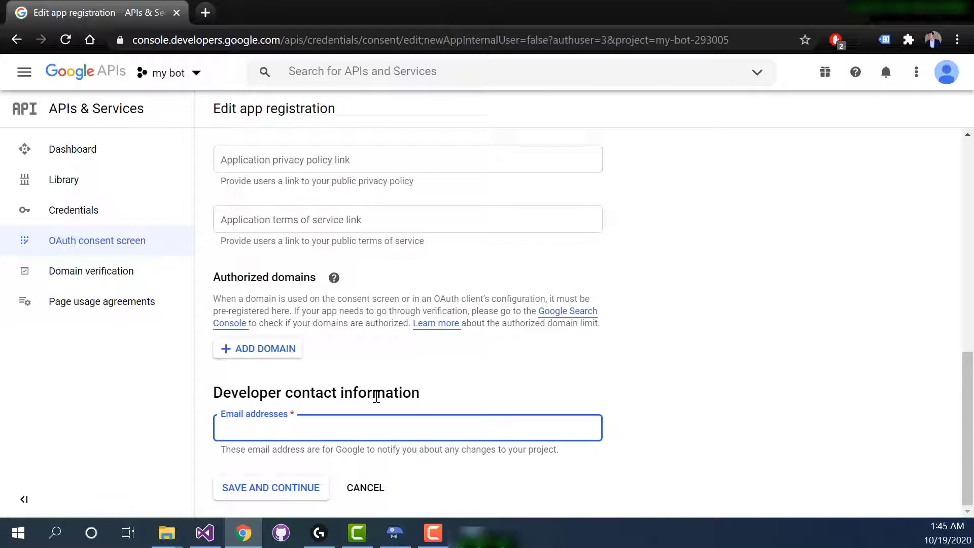
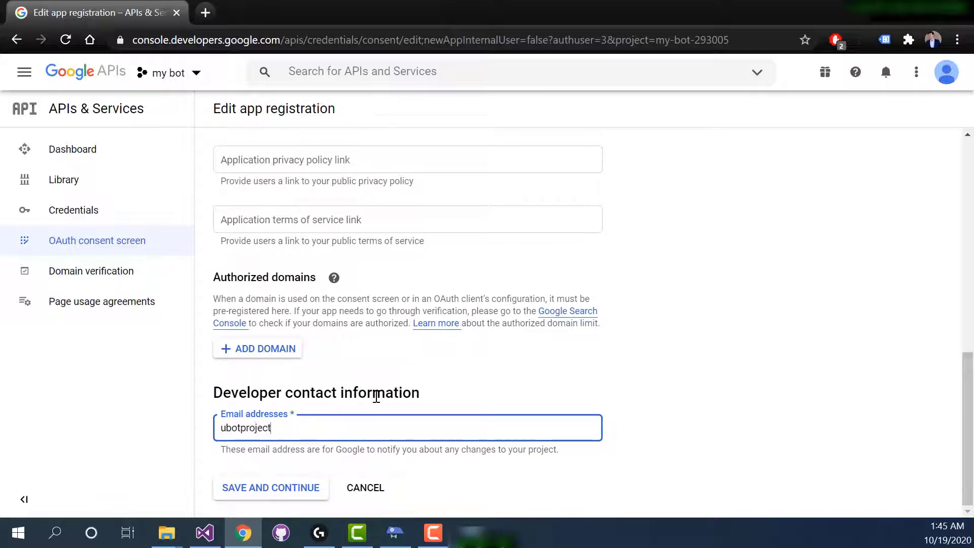
{"action": "scroll", "coordinate": [355, 406], "scroll_direction": "up", "scroll_amount": 3}
{"action": "scroll", "coordinate": [355, 406], "scroll_direction": "down", "scroll_amount": 3}
{"action": "double_click", "coordinate": [303, 428]}
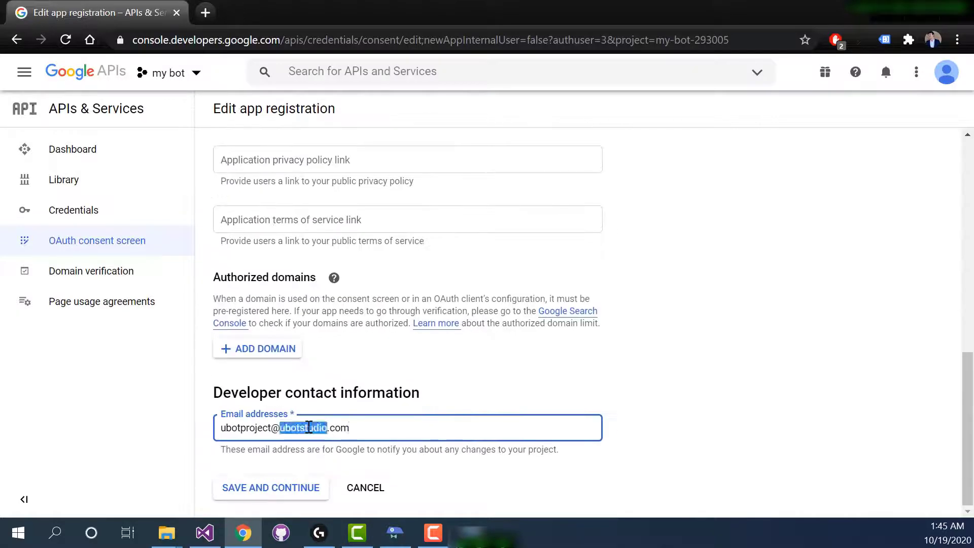
{"action": "type", "text": "gmail"}
{"action": "left_click", "coordinate": [282, 487]}
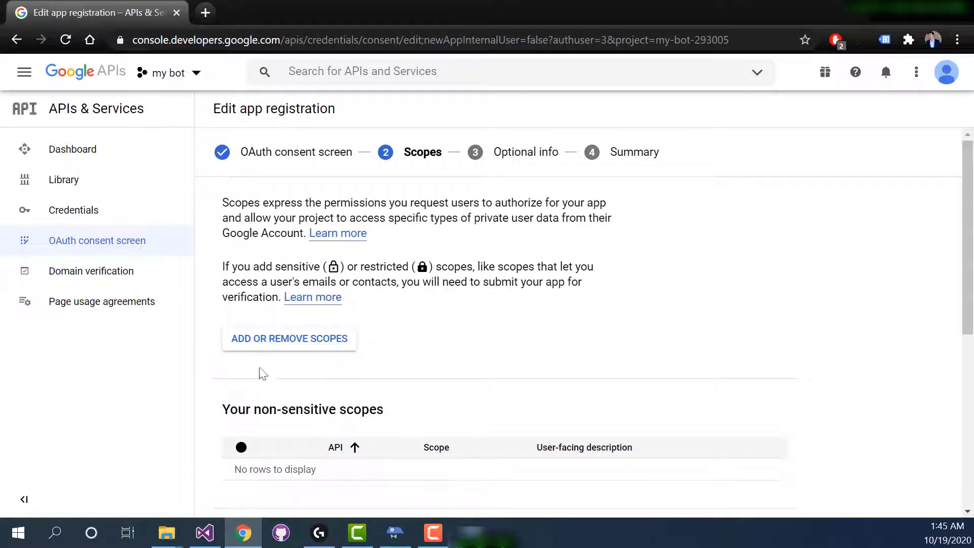
{"action": "left_click", "coordinate": [256, 348]}
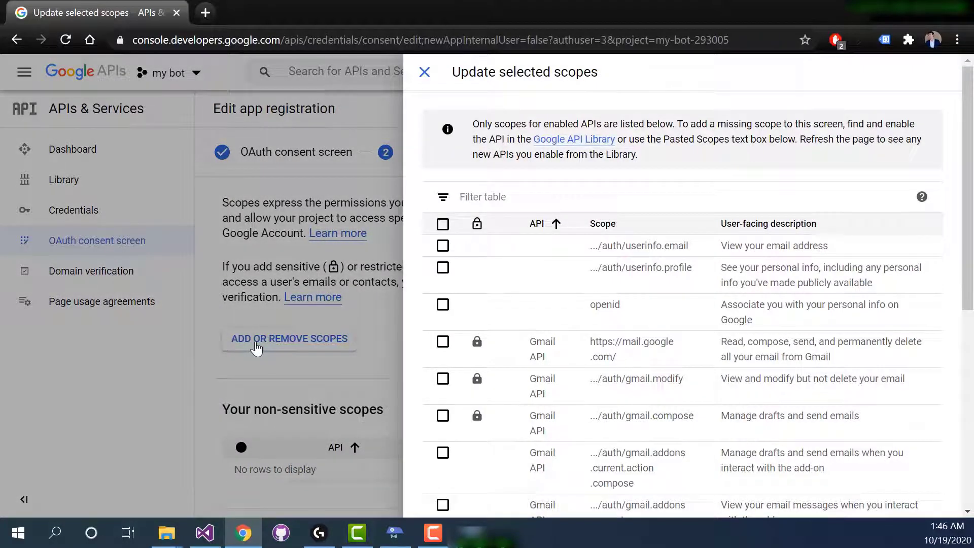
{"action": "left_click", "coordinate": [442, 246]}
{"action": "left_click", "coordinate": [443, 268]}
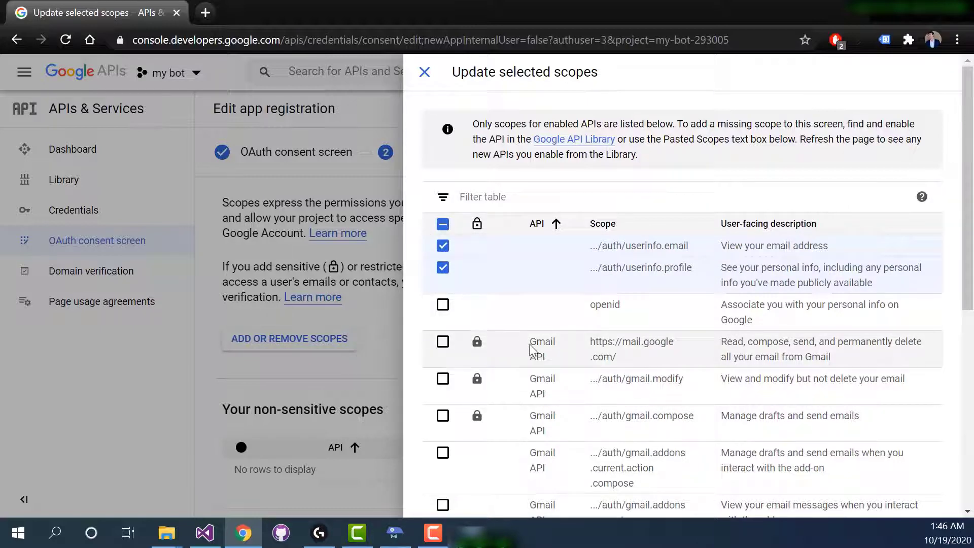
{"action": "left_click", "coordinate": [442, 347]}
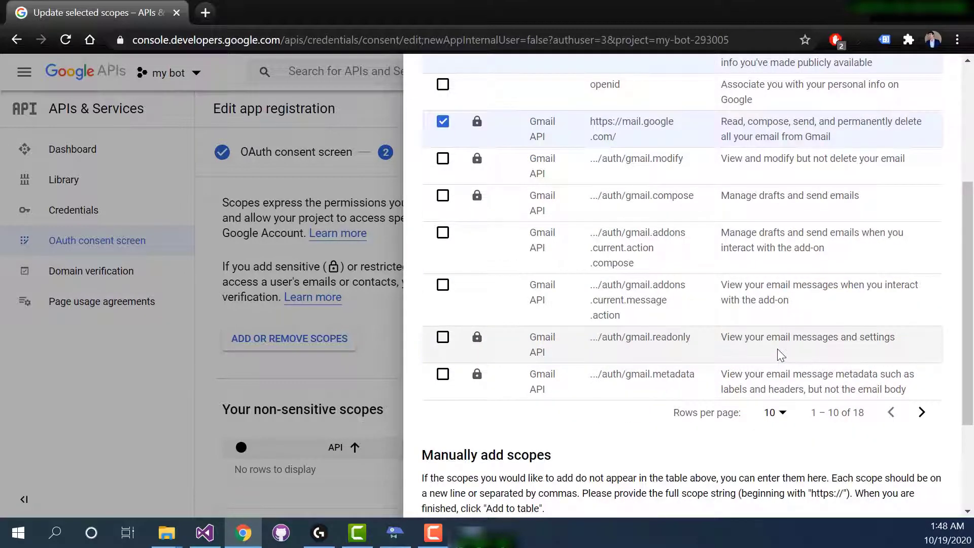
{"action": "scroll", "coordinate": [777, 349], "scroll_direction": "down", "scroll_amount": 3}
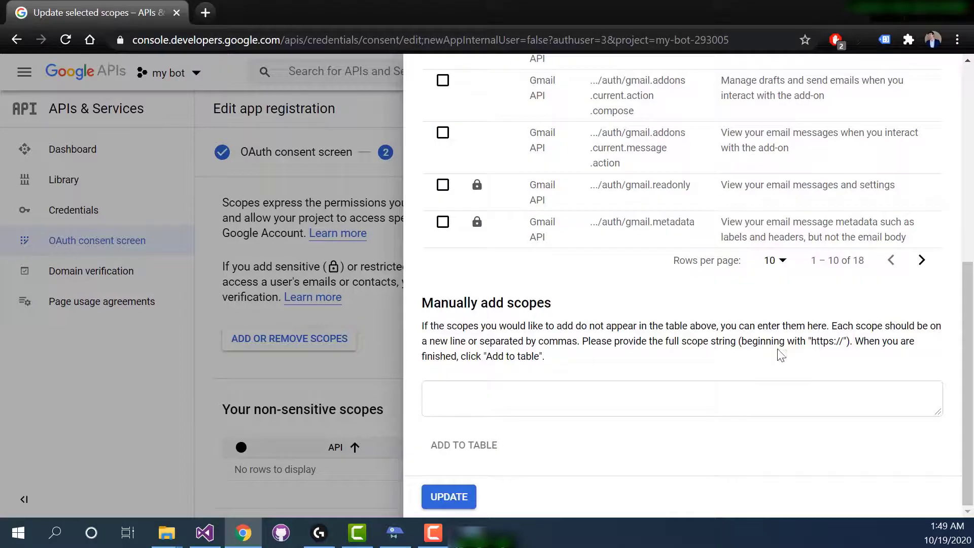
{"action": "left_click", "coordinate": [449, 496]}
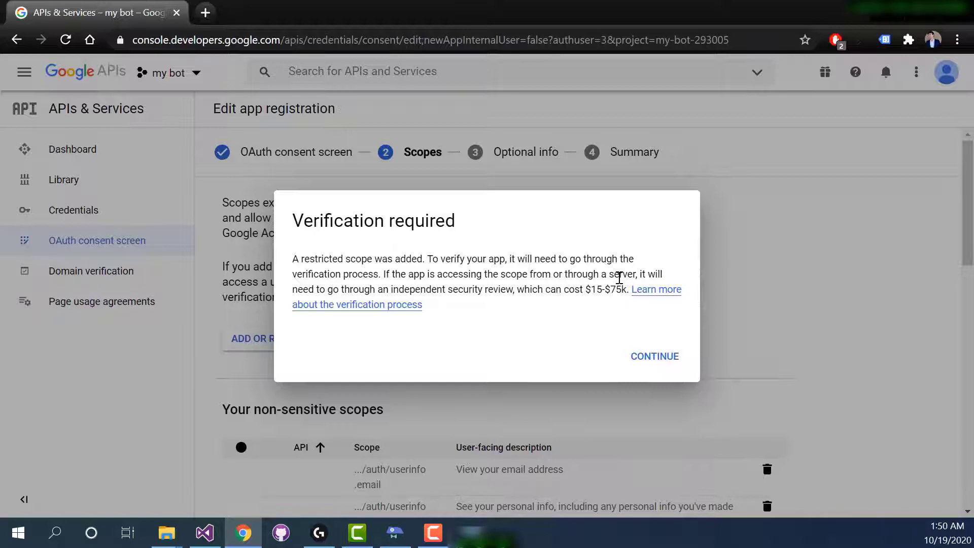
{"action": "left_click", "coordinate": [655, 357]}
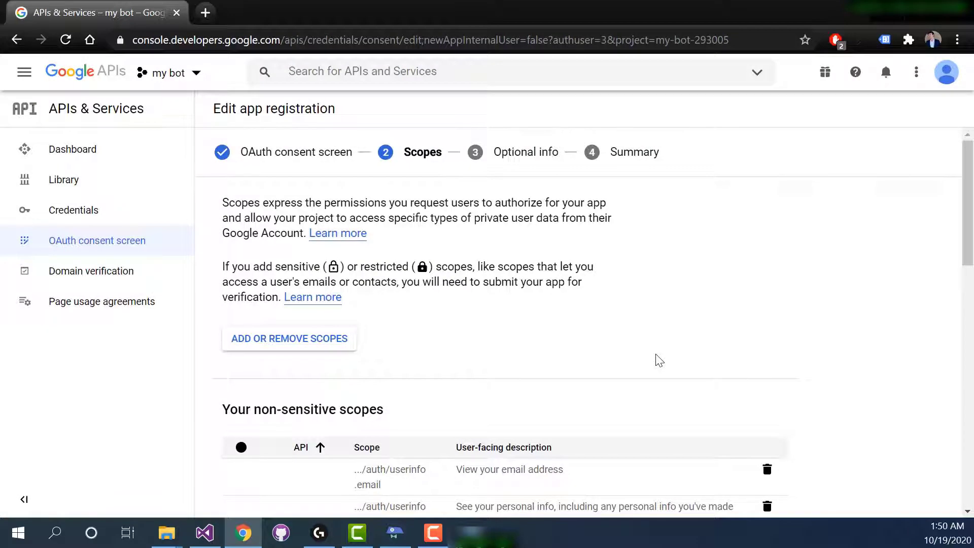
Save the scopes, leave the optional info blank, and finish the app registration by returning to the consent screen dashboard.
{"action": "scroll", "coordinate": [658, 360], "scroll_direction": "down", "scroll_amount": 15}
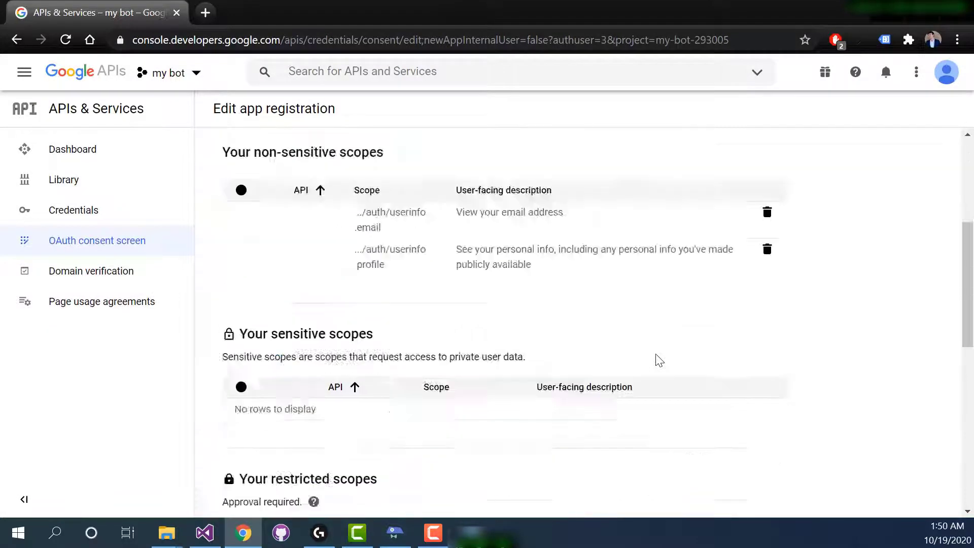
{"action": "left_click", "coordinate": [282, 488]}
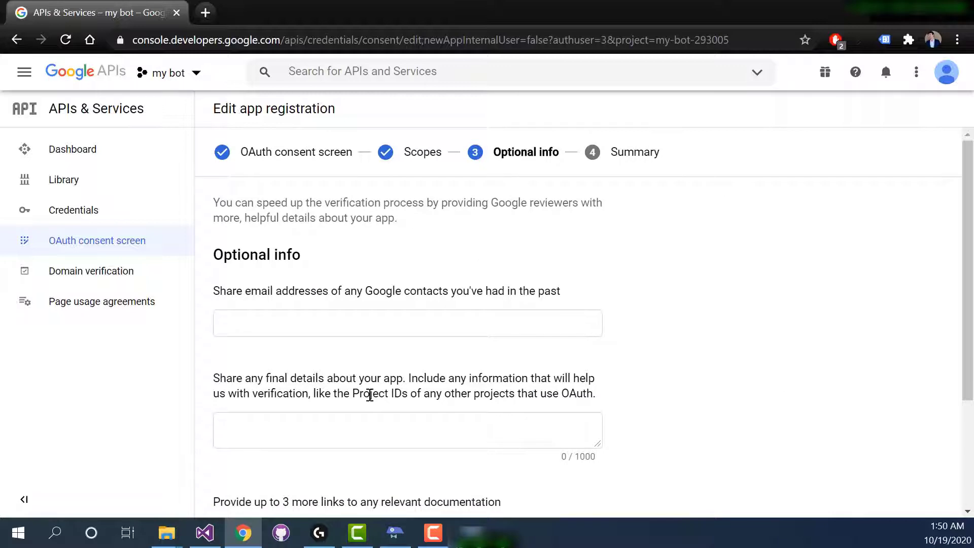
{"action": "scroll", "coordinate": [326, 311], "scroll_direction": "down", "scroll_amount": 3}
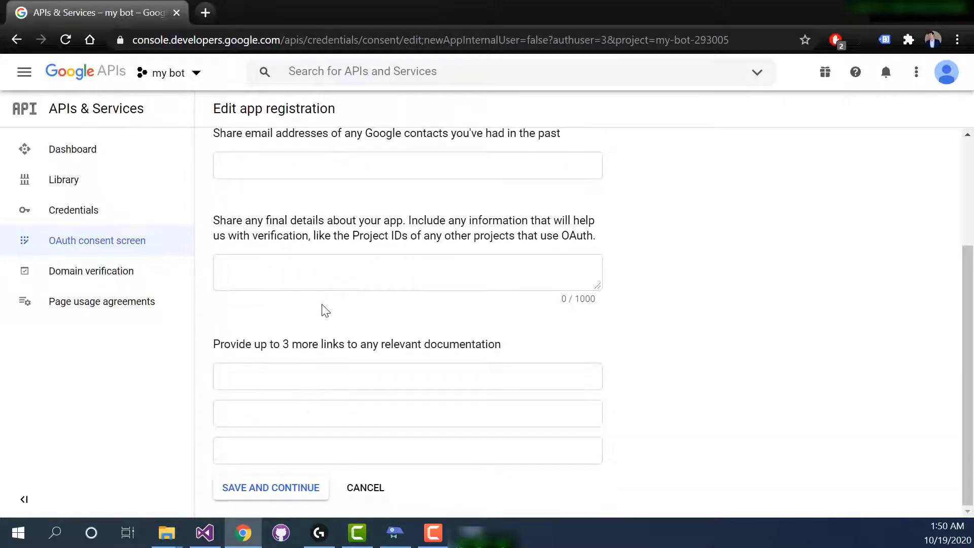
{"action": "left_click", "coordinate": [260, 493]}
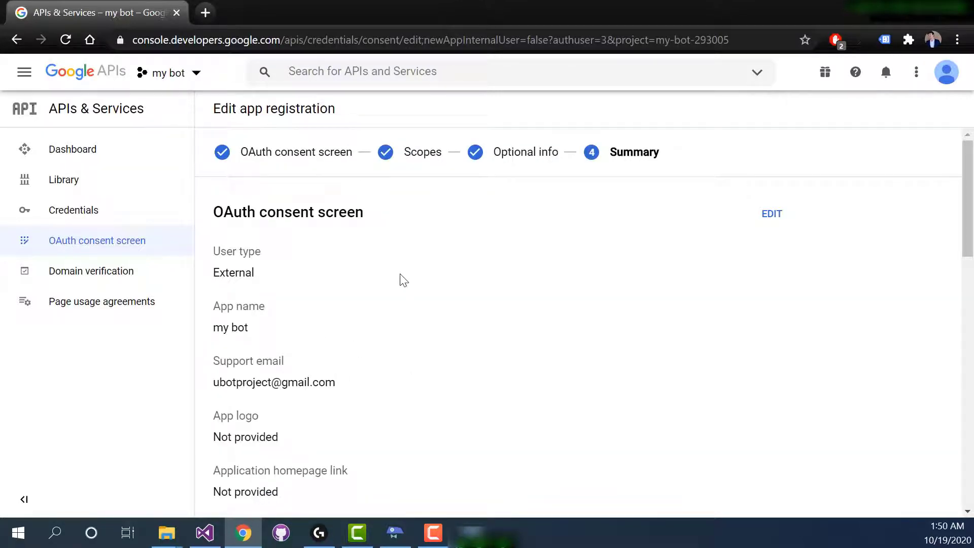
{"action": "scroll", "coordinate": [403, 279], "scroll_direction": "down", "scroll_amount": 10}
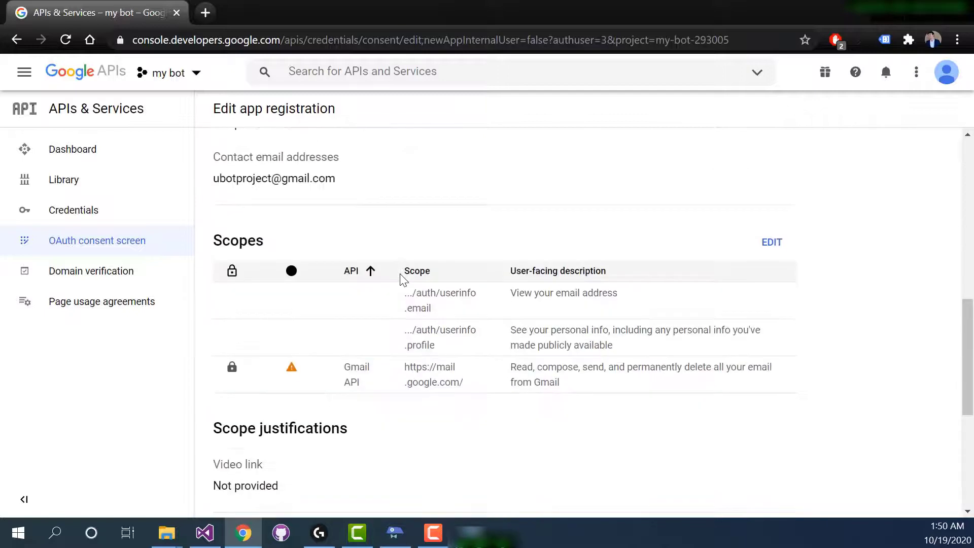
{"action": "scroll", "coordinate": [403, 279], "scroll_direction": "down", "scroll_amount": 6}
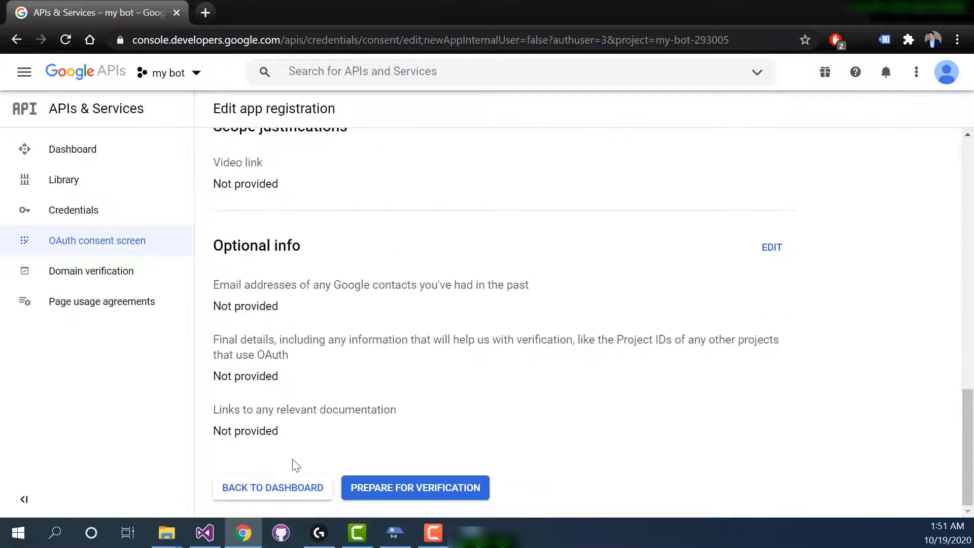
{"action": "left_click", "coordinate": [281, 488]}
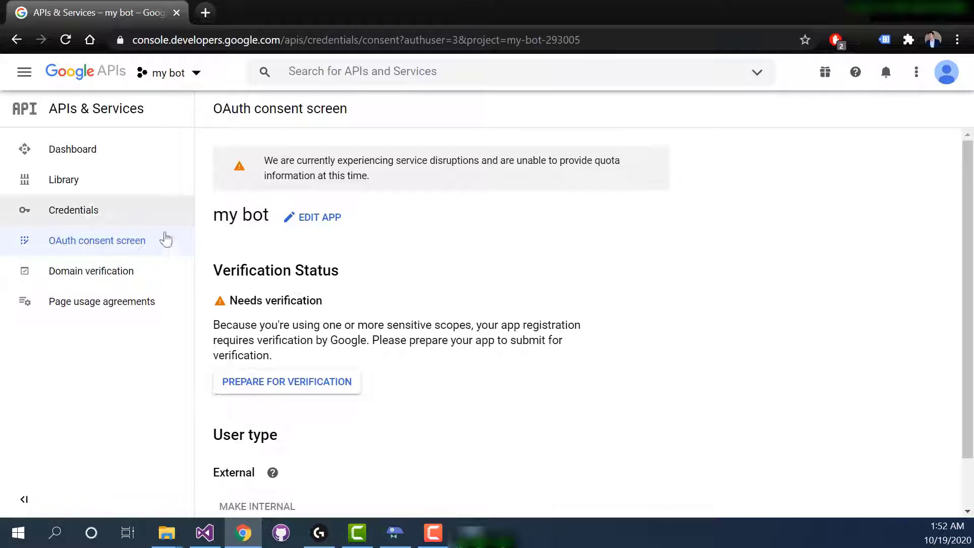
Create an OAuth client ID credential with application type Desktop app and name "my bot".
{"action": "left_click", "coordinate": [85, 208]}
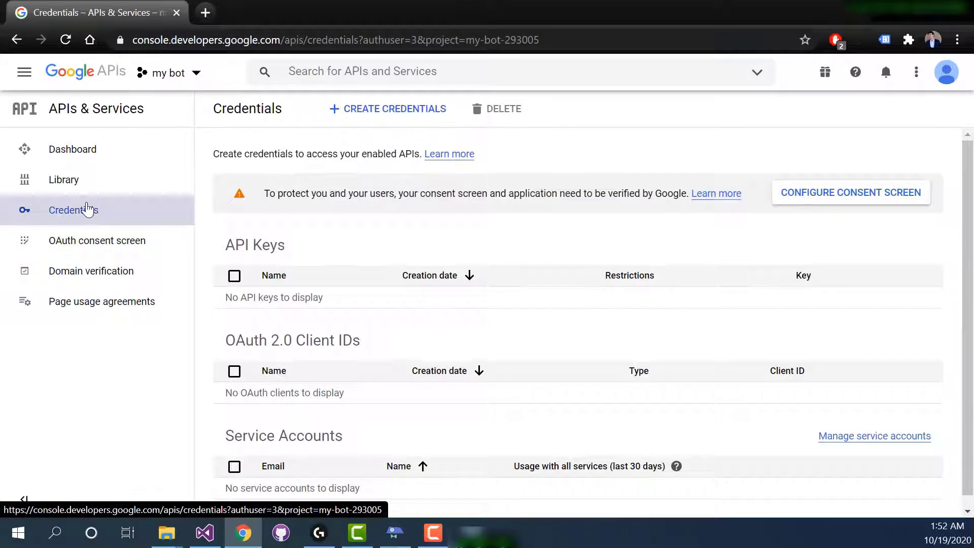
{"action": "left_click", "coordinate": [403, 109]}
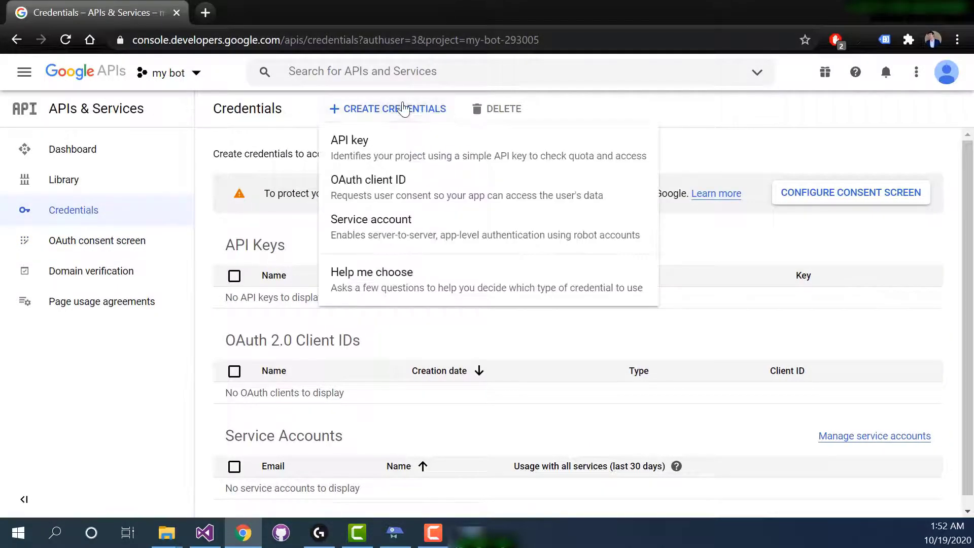
{"action": "left_click", "coordinate": [393, 187]}
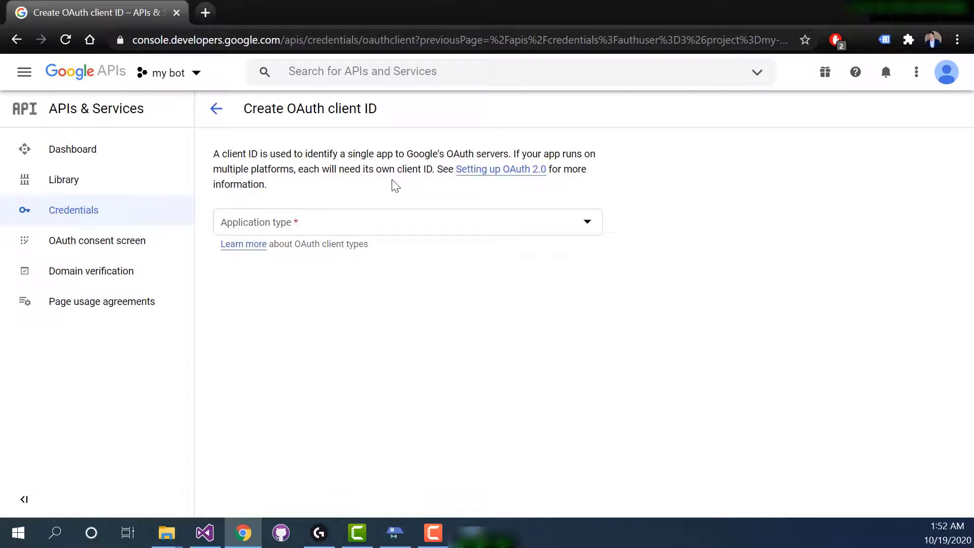
{"action": "left_click", "coordinate": [329, 222]}
{"action": "left_click", "coordinate": [285, 355]}
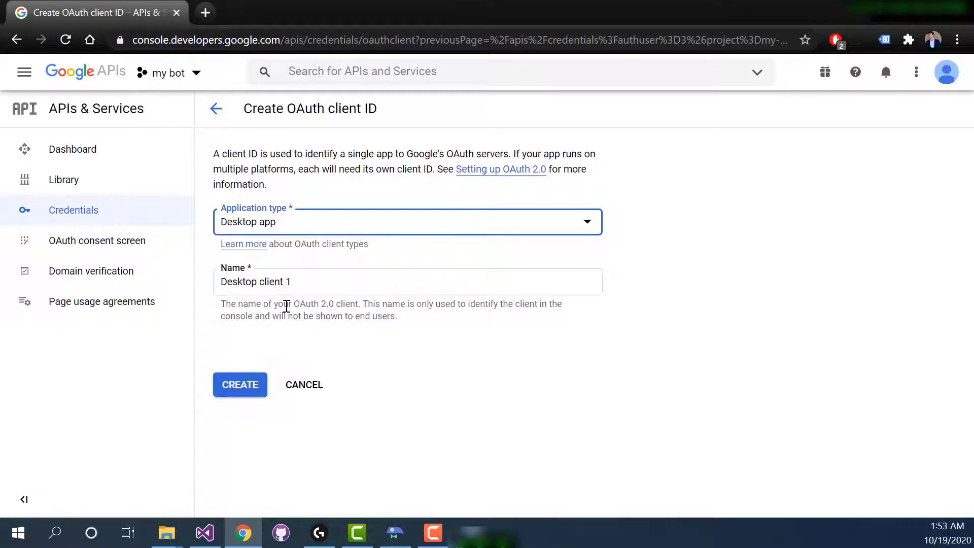
{"action": "triple_click", "coordinate": [283, 280]}
{"action": "type", "text": "my bot"}
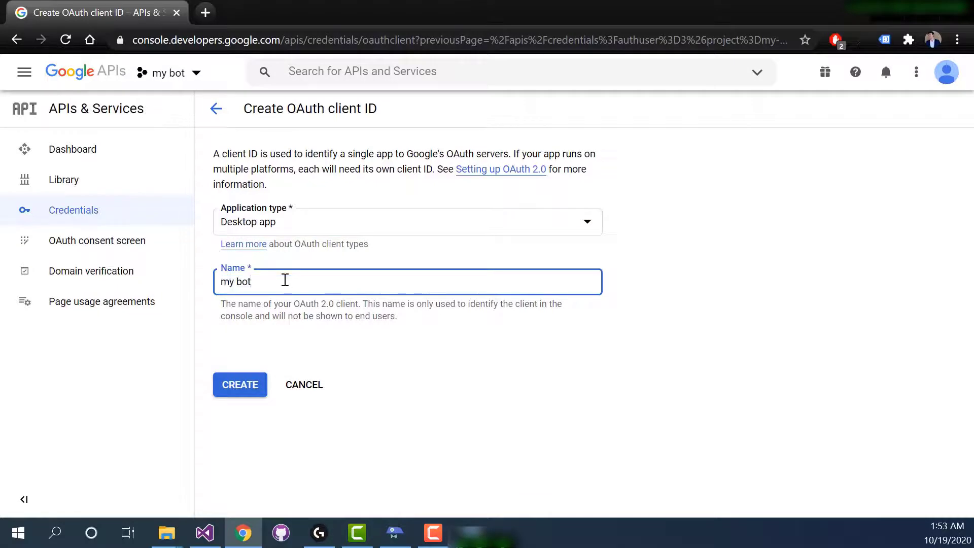
{"action": "left_click", "coordinate": [244, 390]}
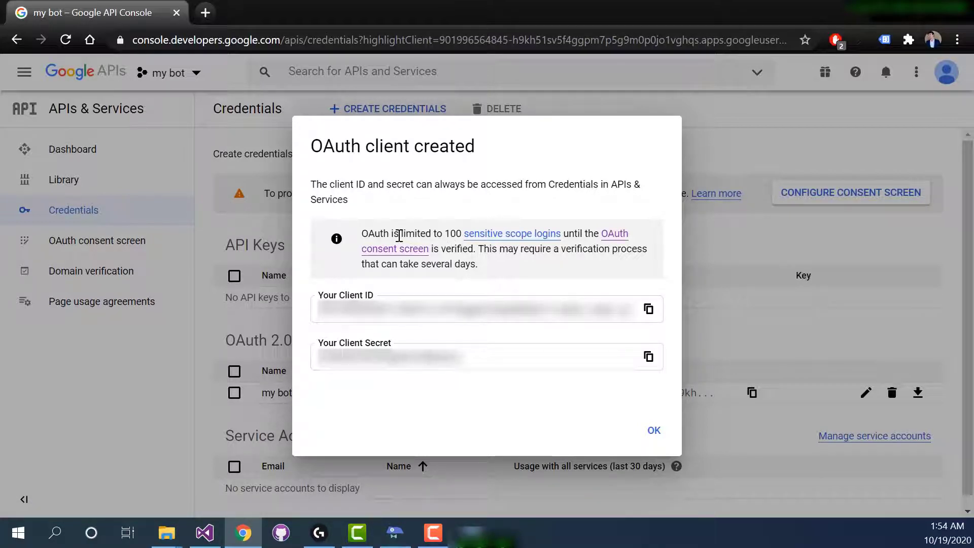
Copy the new OAuth client's ID and paste it into the connect to gmail command's Client ID in UBot Studio.
{"action": "left_click_drag", "start_coordinate": [400, 233], "coordinate": [588, 235]}
{"action": "left_click", "coordinate": [588, 235]}
{"action": "triple_click", "coordinate": [402, 304]}
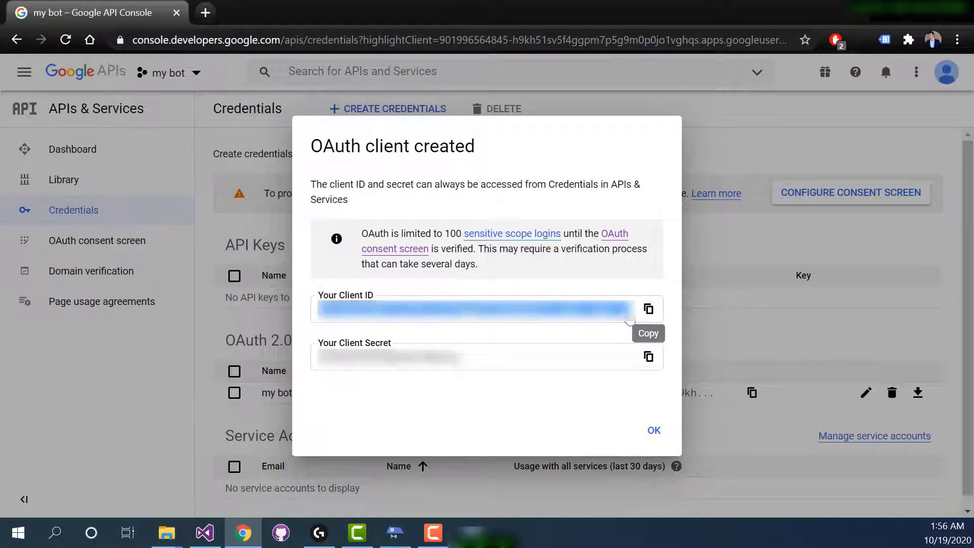
{"action": "left_click", "coordinate": [648, 312]}
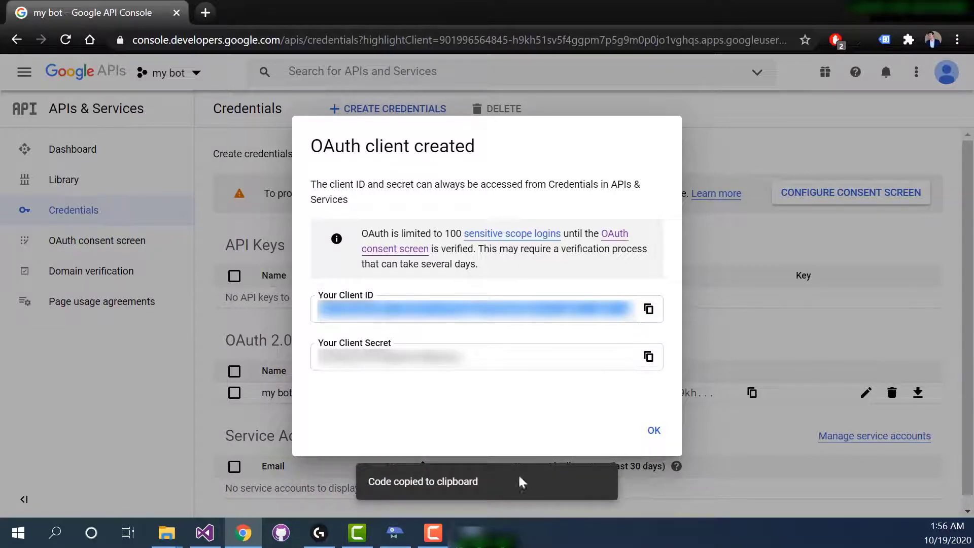
{"action": "key", "text": "alt+Tab"}
{"action": "left_click", "coordinate": [288, 138]}
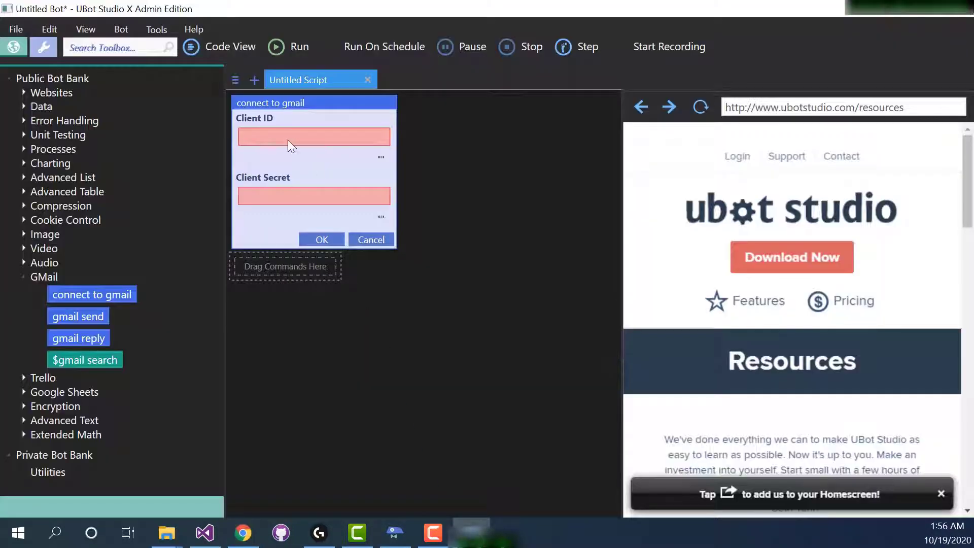
{"action": "key", "text": "ctrl+v"}
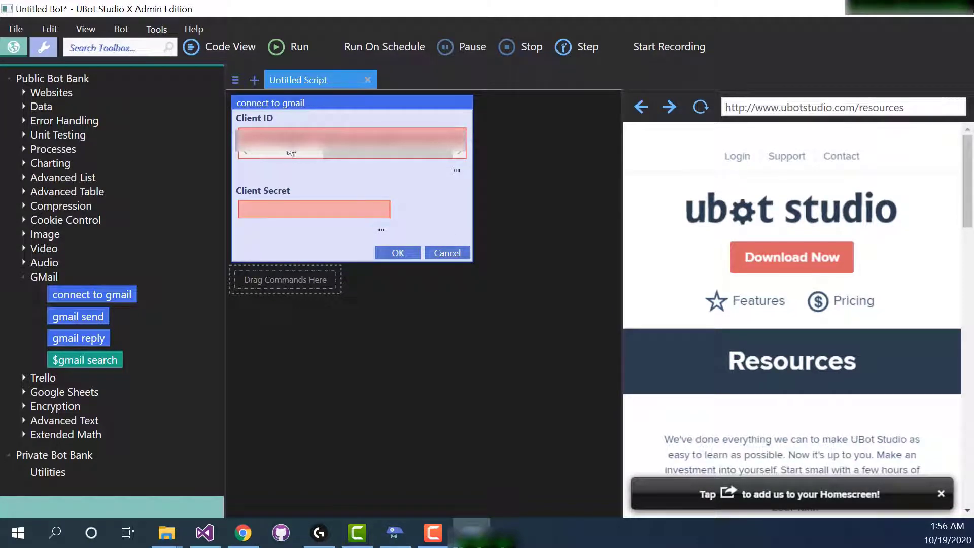
Copy the client secret from Chrome, paste it into the Client Secret field in UBot Studio, and accept the command.
{"action": "left_click", "coordinate": [242, 535]}
{"action": "left_click", "coordinate": [649, 357]}
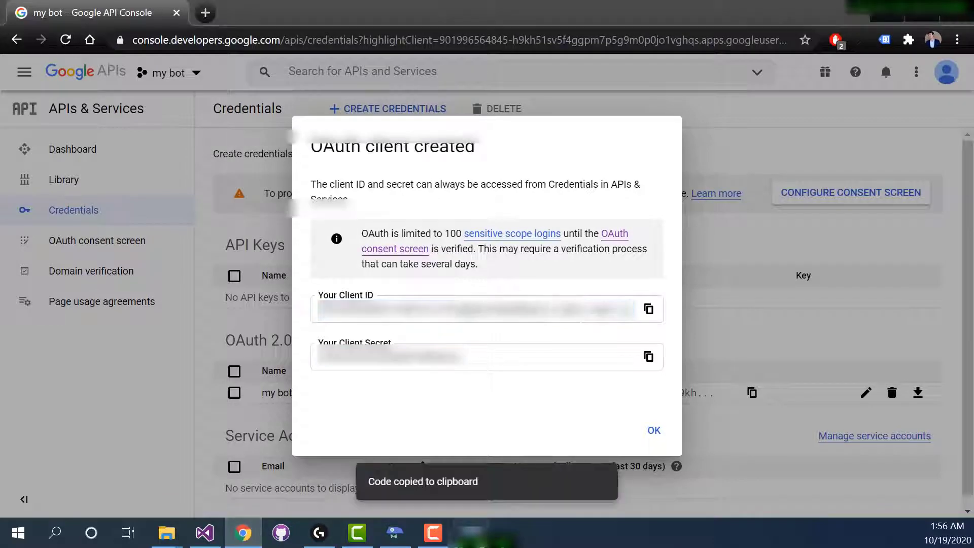
{"action": "left_click", "coordinate": [471, 532]}
{"action": "left_click", "coordinate": [317, 208]}
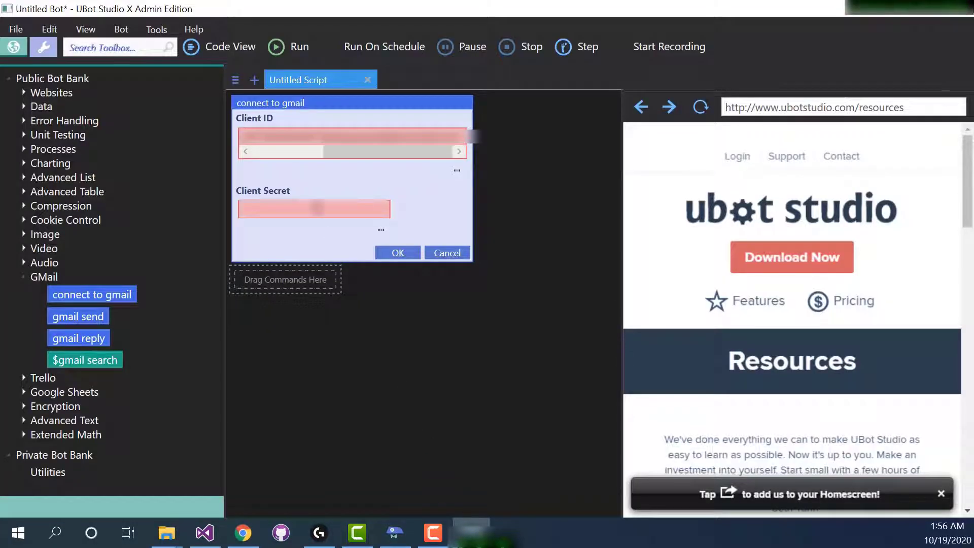
{"action": "key", "text": "ctrl+v"}
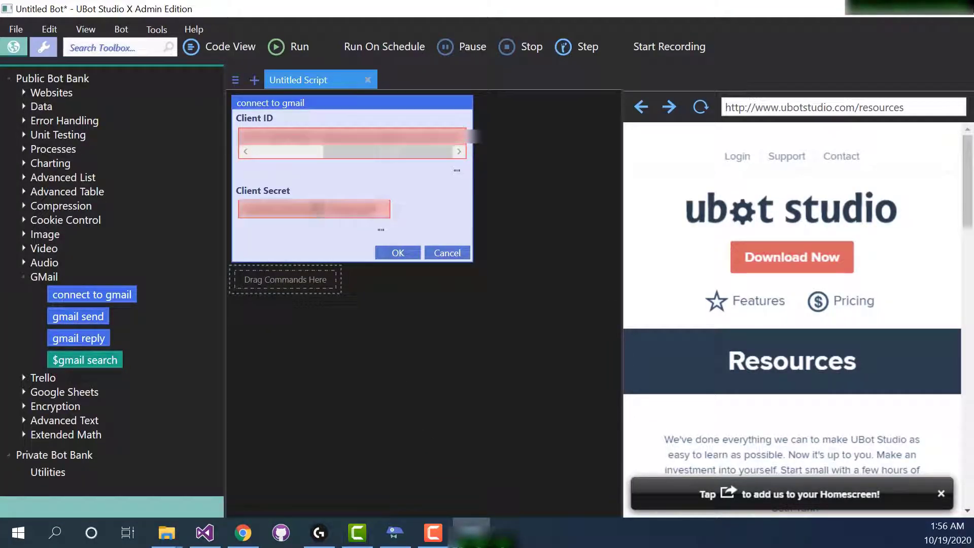
{"action": "left_click", "coordinate": [398, 252]}
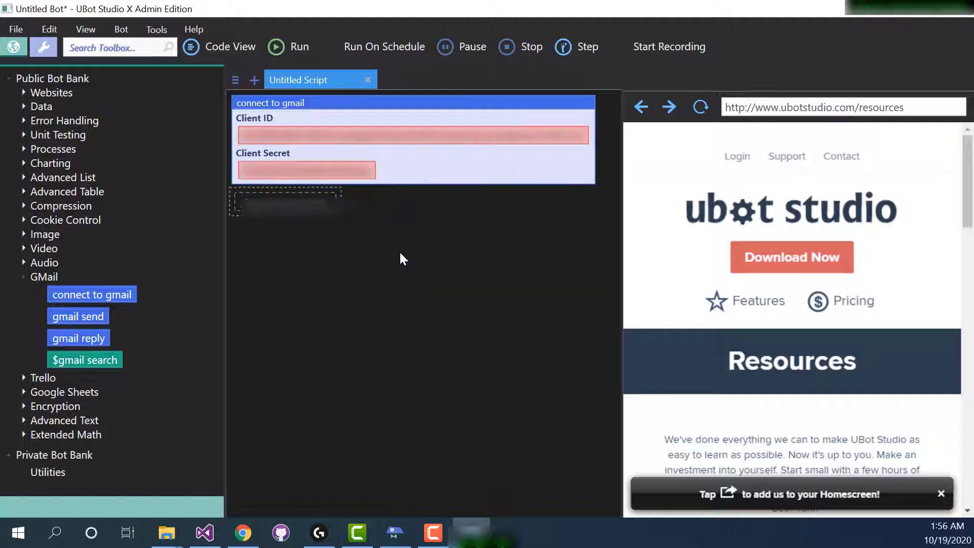
Reopen and delete the connect to gmail command, and add it to the script again with the stored Client ID and Client Secret.
{"action": "left_click", "coordinate": [555, 97]}
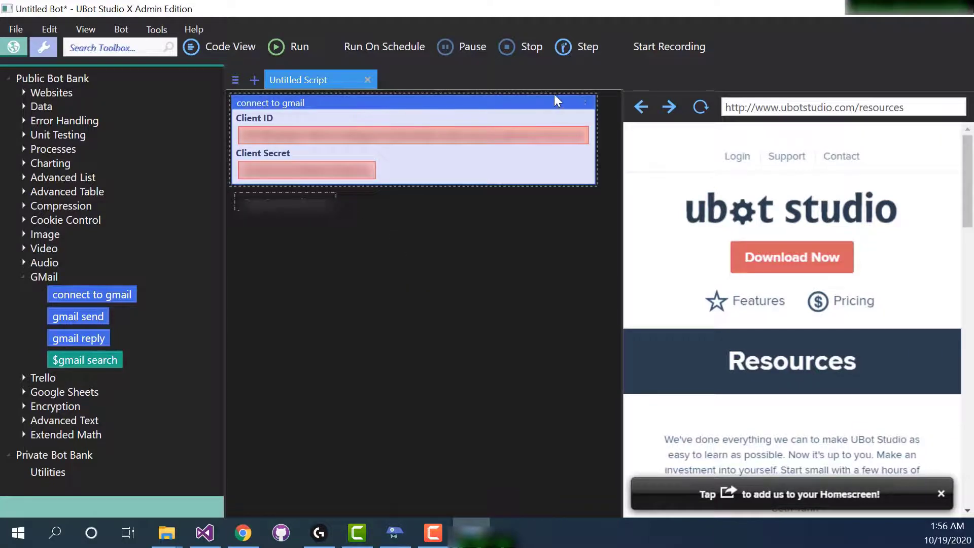
{"action": "left_click", "coordinate": [570, 106]}
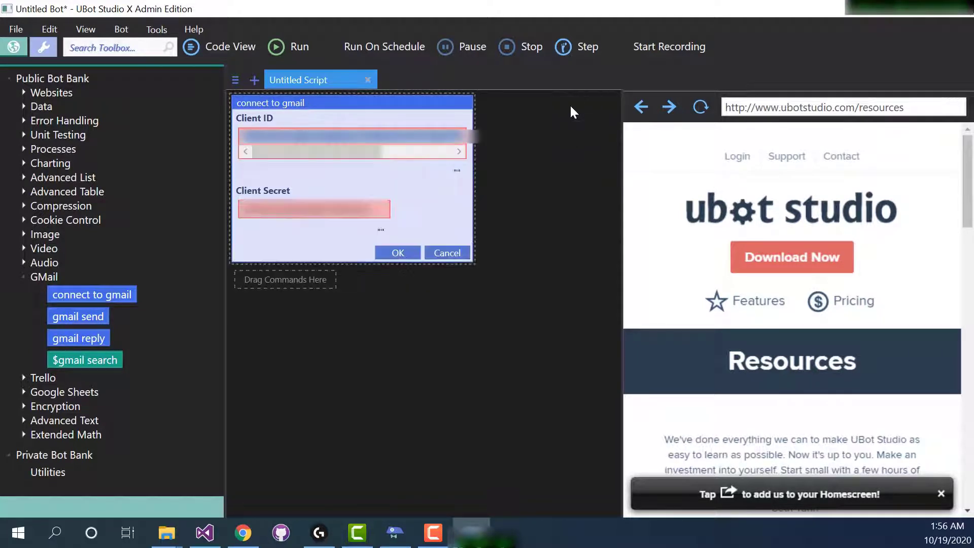
{"action": "left_click", "coordinate": [395, 251]}
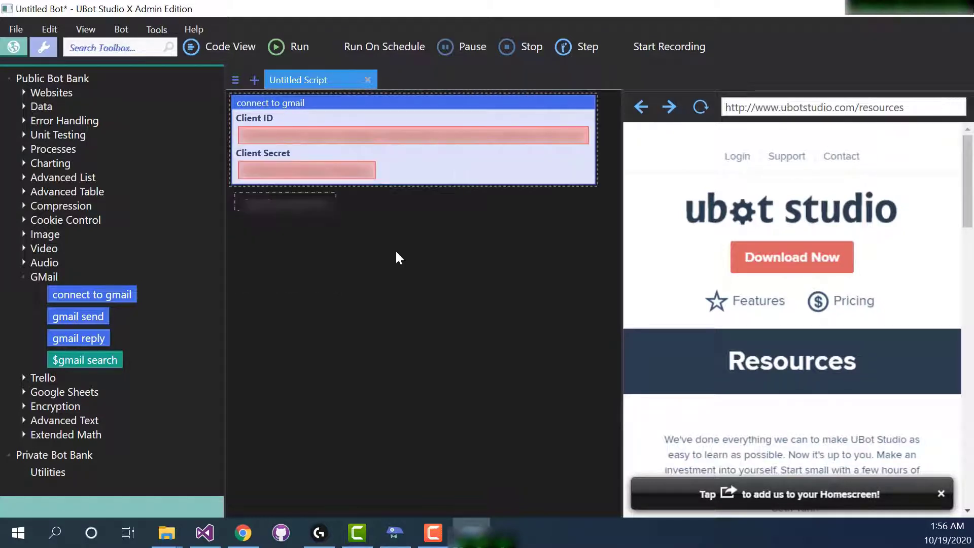
{"action": "left_click", "coordinate": [585, 105]}
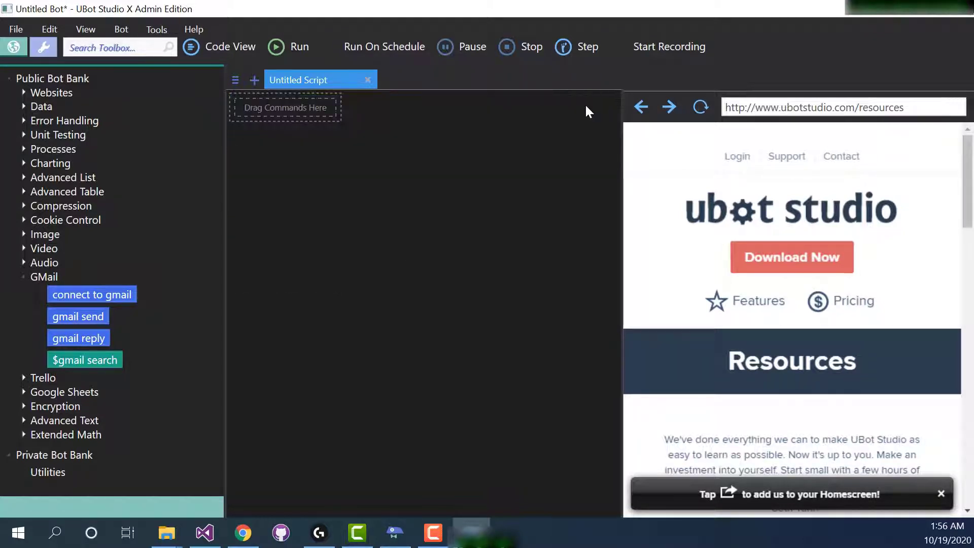
{"action": "left_click_drag", "start_coordinate": [95, 294], "coordinate": [297, 108]}
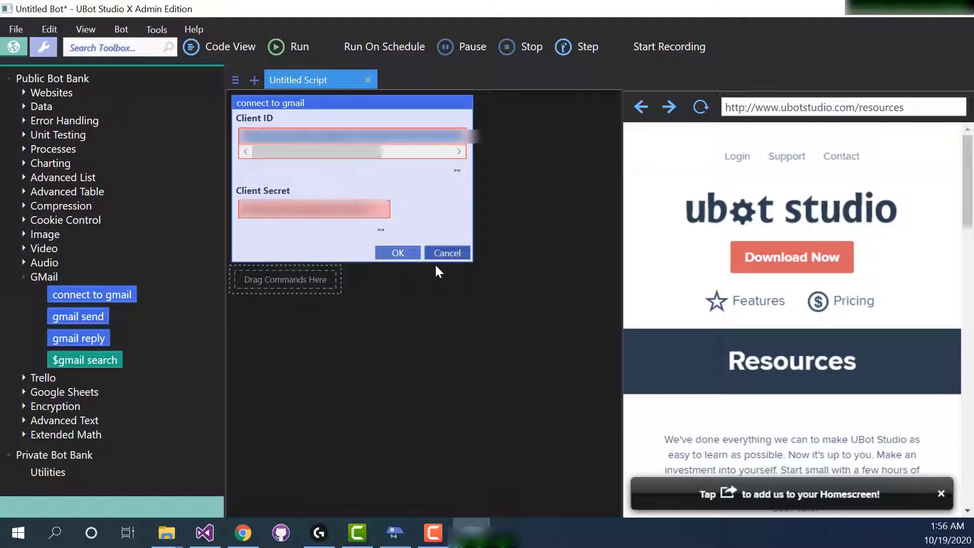
{"action": "key", "text": "Return"}
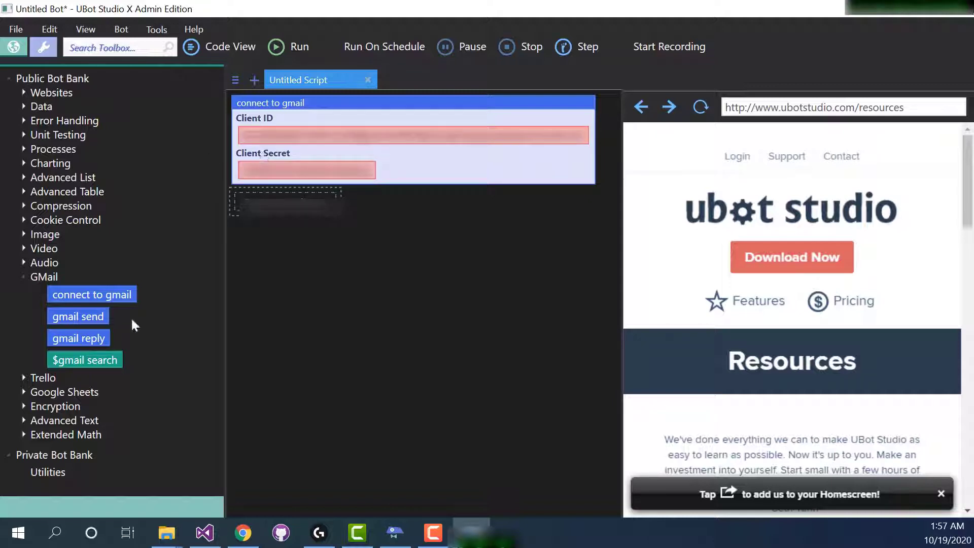
Expand the Google Sheets commands in the toolbox and switch to Chrome to view the my bot project's API Library.
{"action": "left_click", "coordinate": [71, 395]}
{"action": "double_click", "coordinate": [71, 395]}
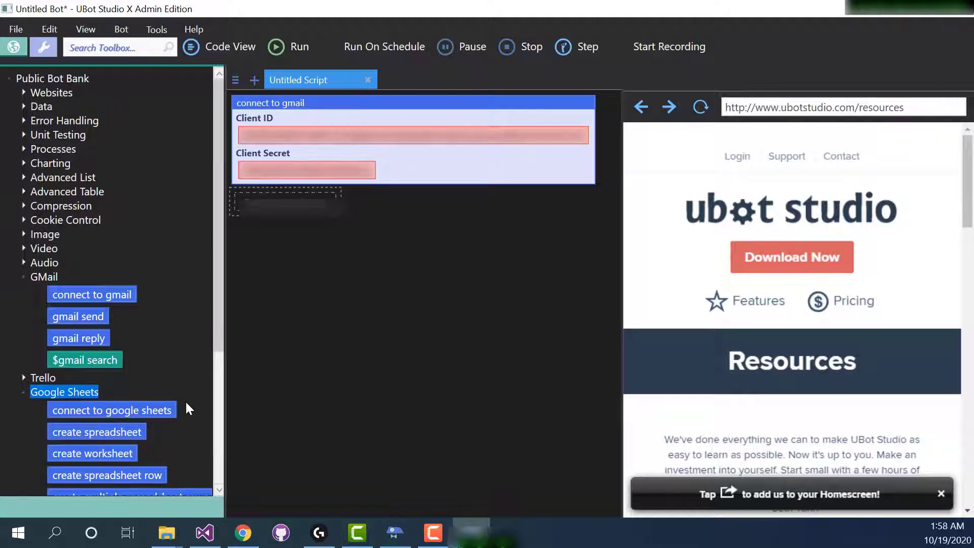
{"action": "left_click", "coordinate": [242, 532]}
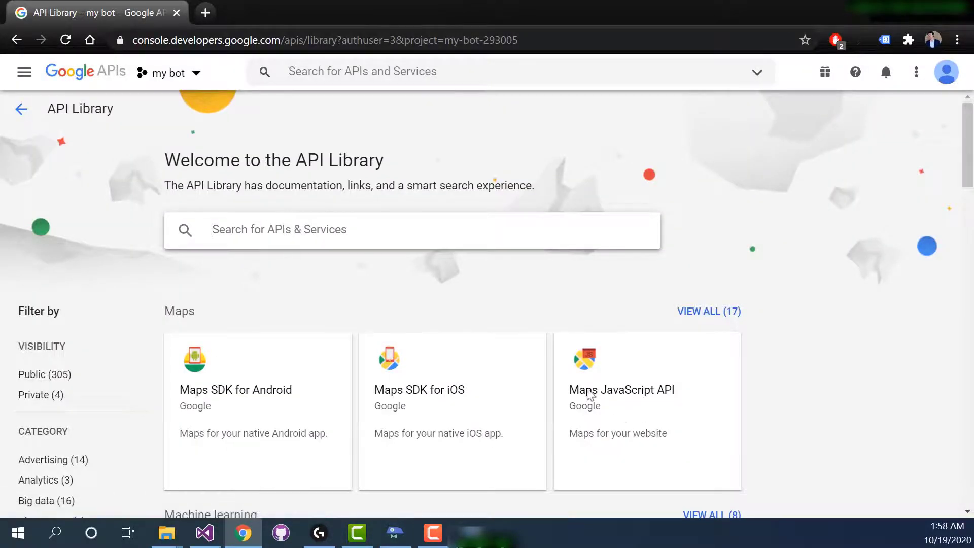
Search my bot's API Library for sheets and enable the Google Sheets API.
{"action": "left_click", "coordinate": [15, 40]}
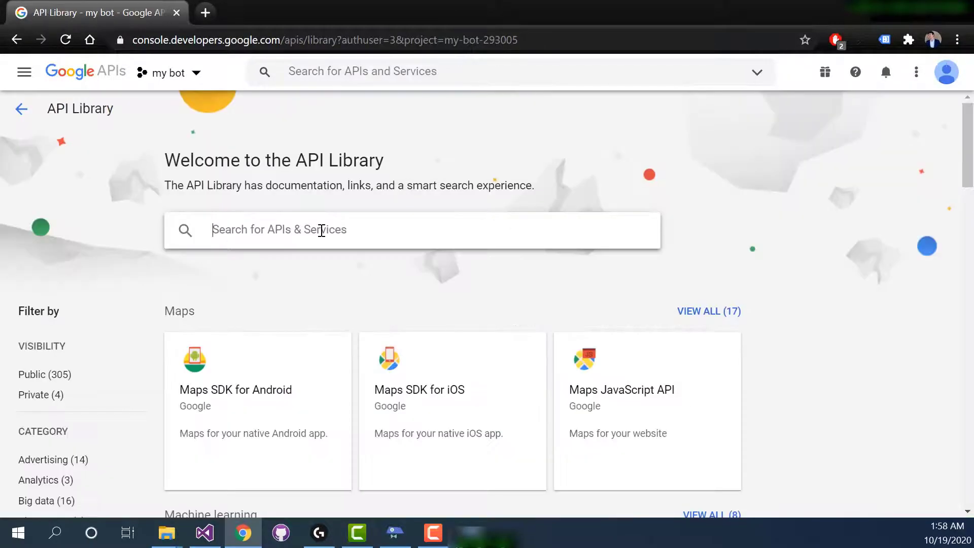
{"action": "type", "text": "sheets"}
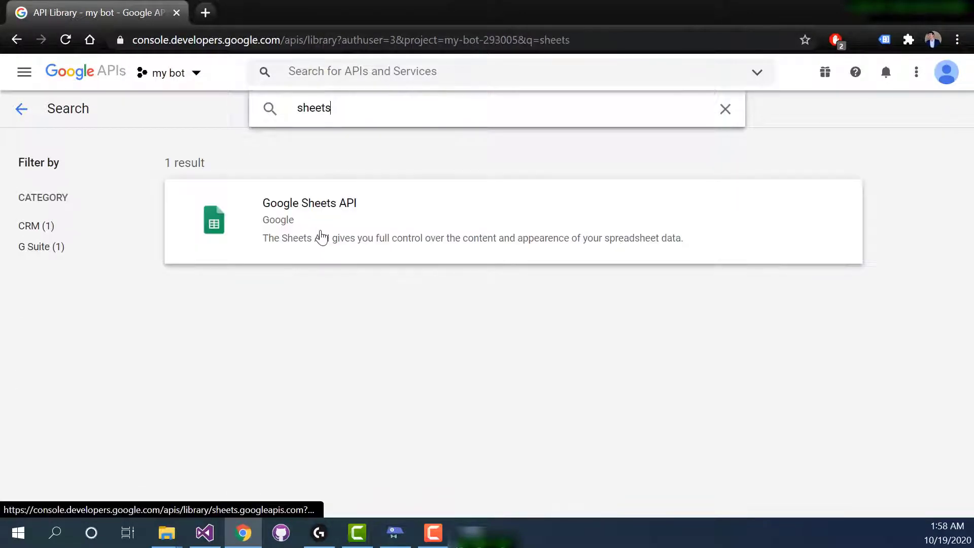
{"action": "left_click", "coordinate": [306, 216]}
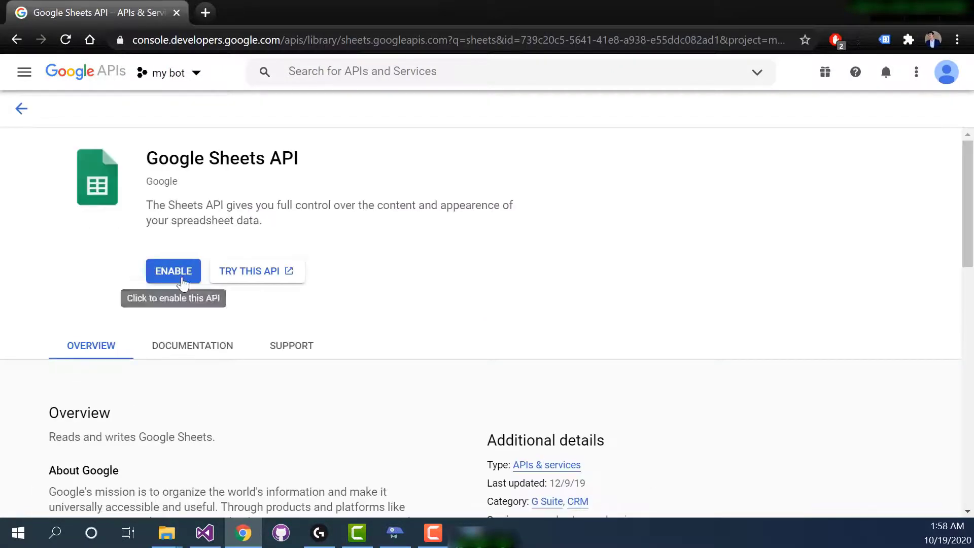
{"action": "left_click", "coordinate": [183, 280]}
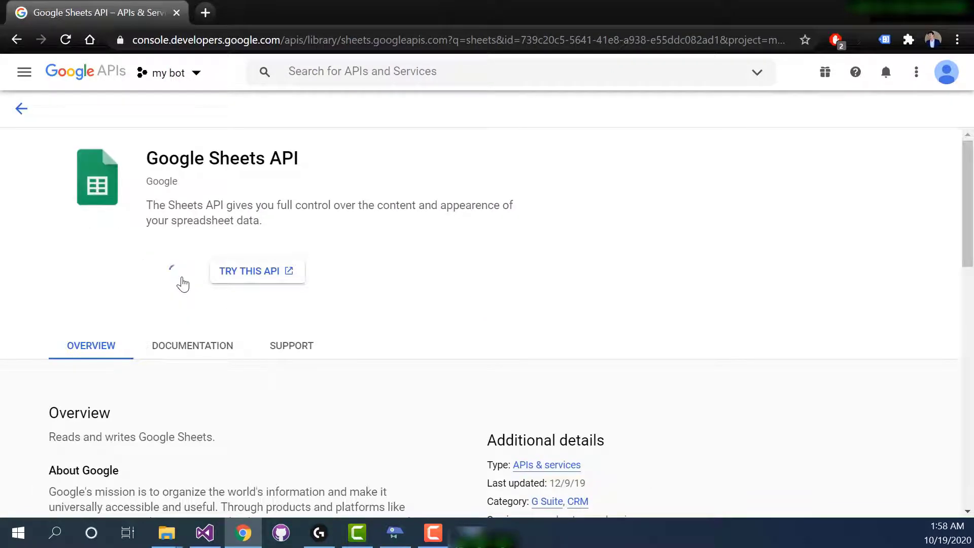
Return to the API Library, search for drive, and enable the Google Drive API.
{"action": "left_click", "coordinate": [16, 40]}
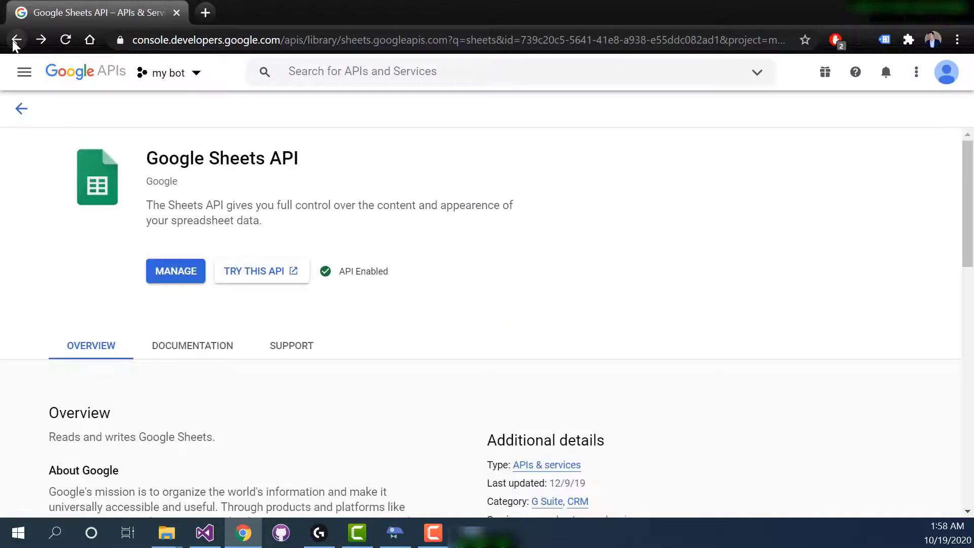
{"action": "left_click", "coordinate": [15, 40]}
{"action": "left_click", "coordinate": [271, 230]}
{"action": "type", "text": "drive"}
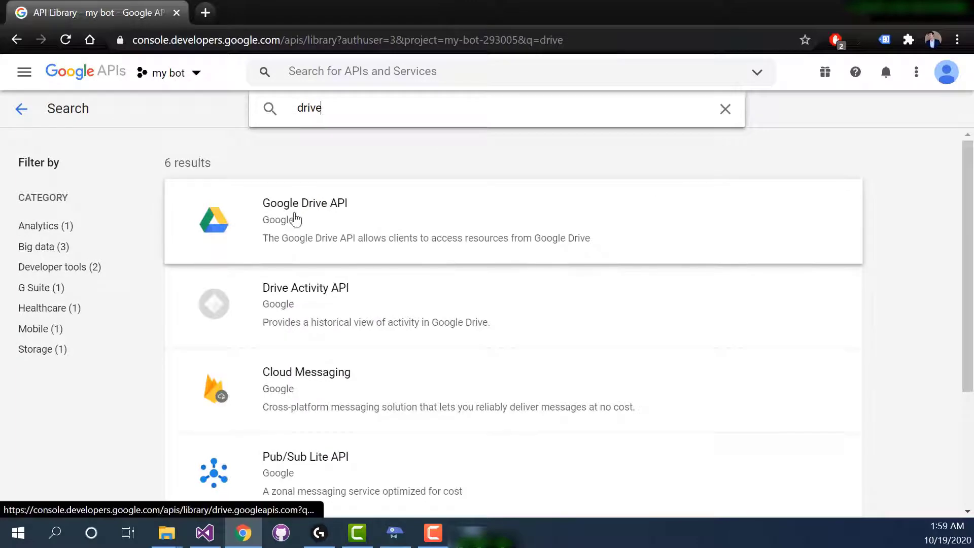
{"action": "left_click", "coordinate": [297, 215]}
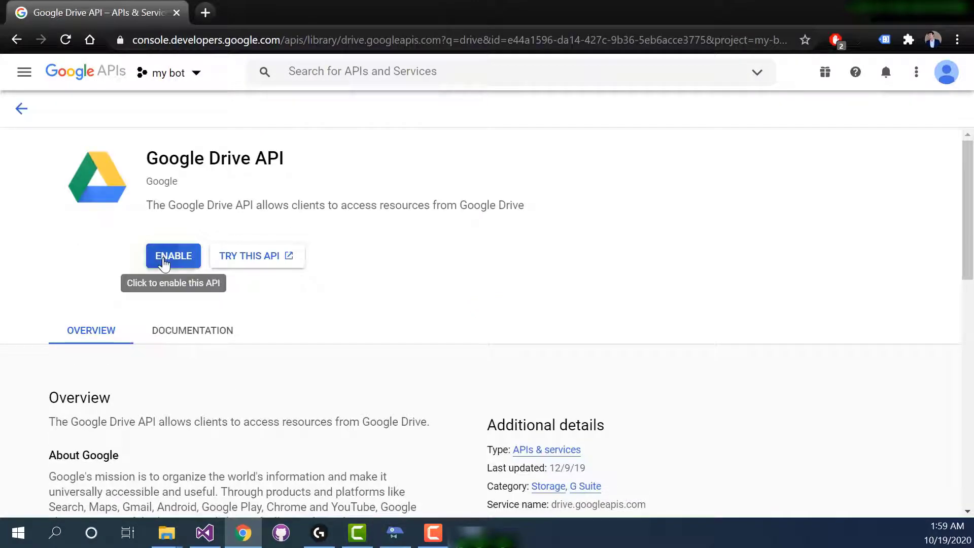
{"action": "left_click", "coordinate": [164, 262]}
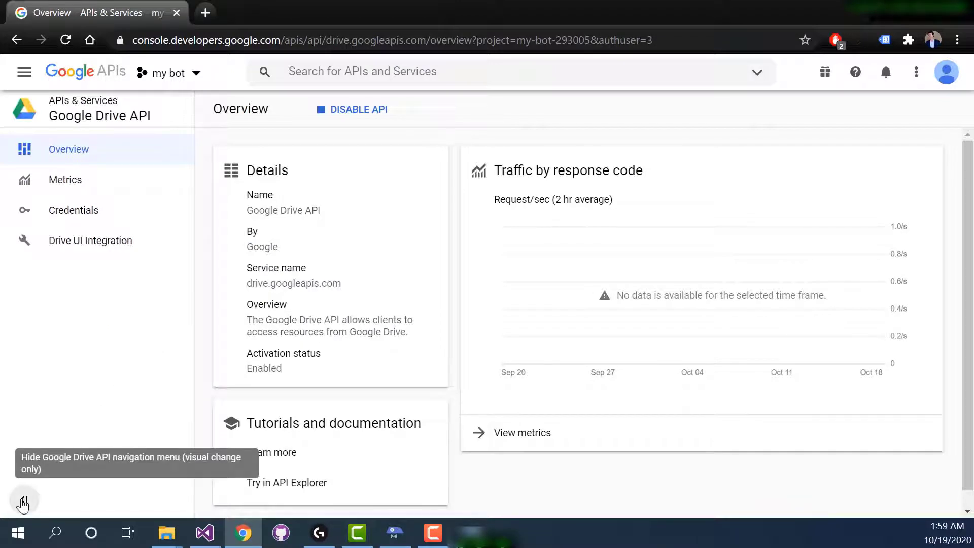
Open the project's OAuth consent screen and edit the my bot app registration, continuing to its Scopes stage.
{"action": "left_click", "coordinate": [77, 104]}
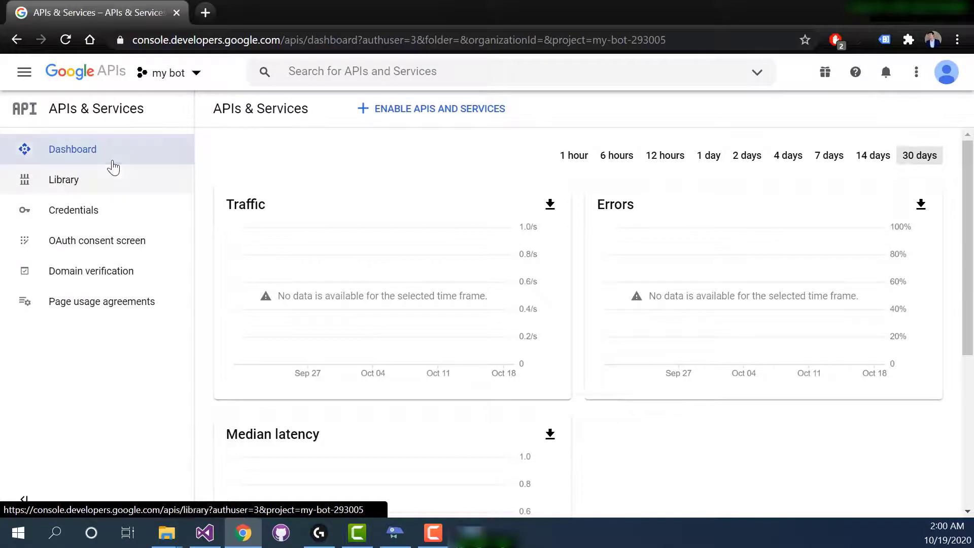
{"action": "left_click", "coordinate": [116, 243]}
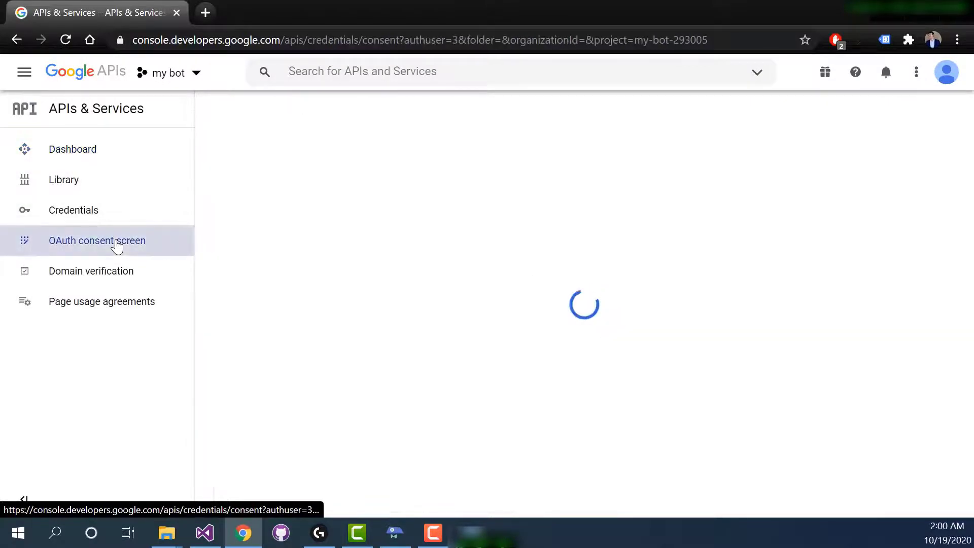
{"action": "scroll", "coordinate": [397, 239], "scroll_direction": "down", "scroll_amount": 2}
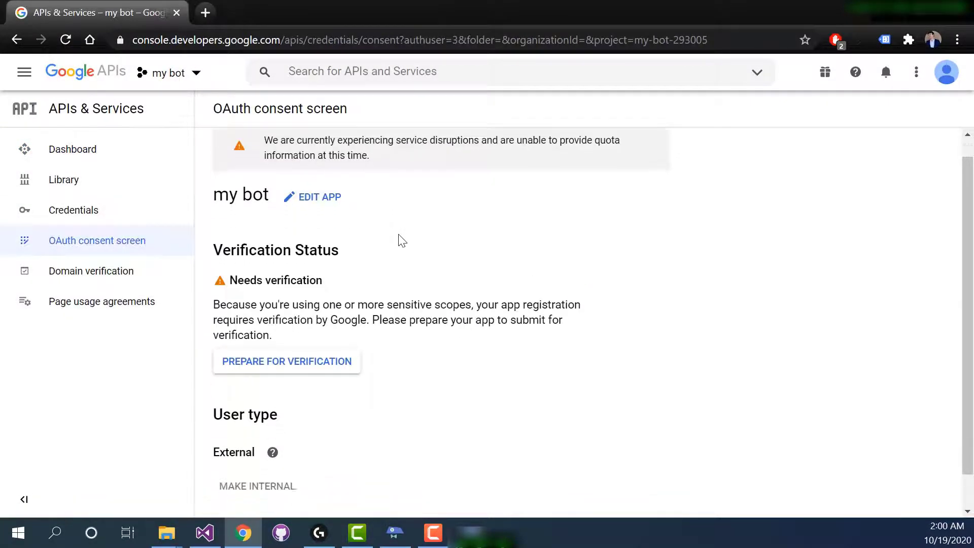
{"action": "scroll", "coordinate": [401, 240], "scroll_direction": "up", "scroll_amount": 2}
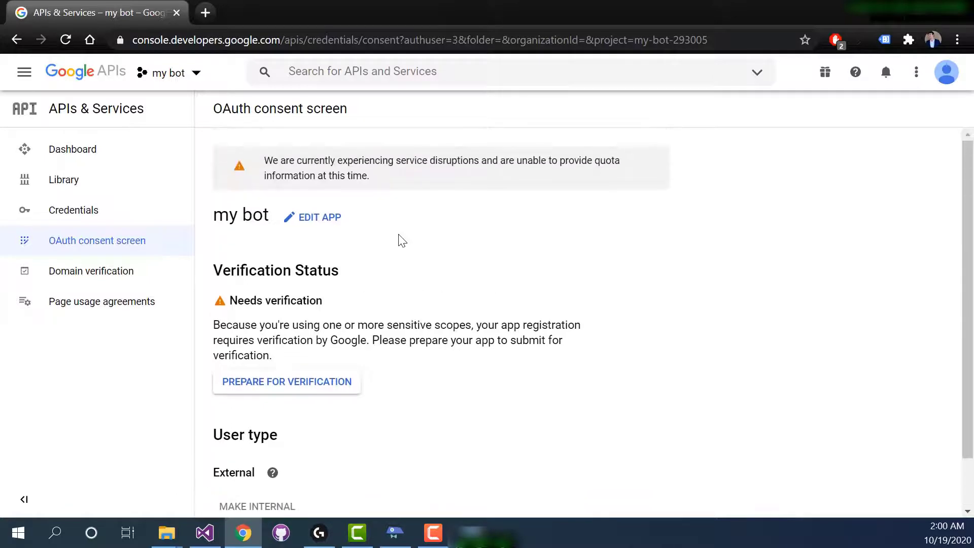
{"action": "scroll", "coordinate": [400, 239], "scroll_direction": "down", "scroll_amount": 2}
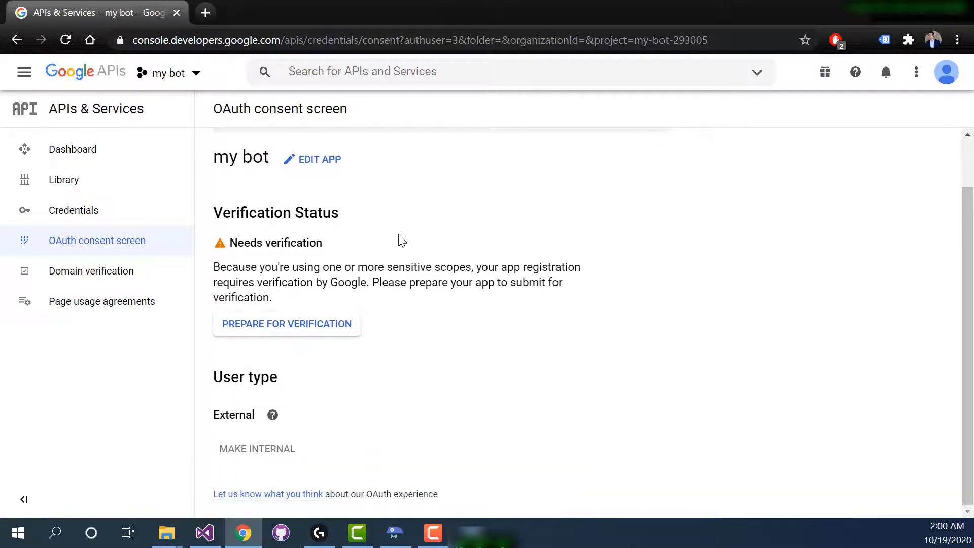
{"action": "scroll", "coordinate": [401, 240], "scroll_direction": "up", "scroll_amount": 2}
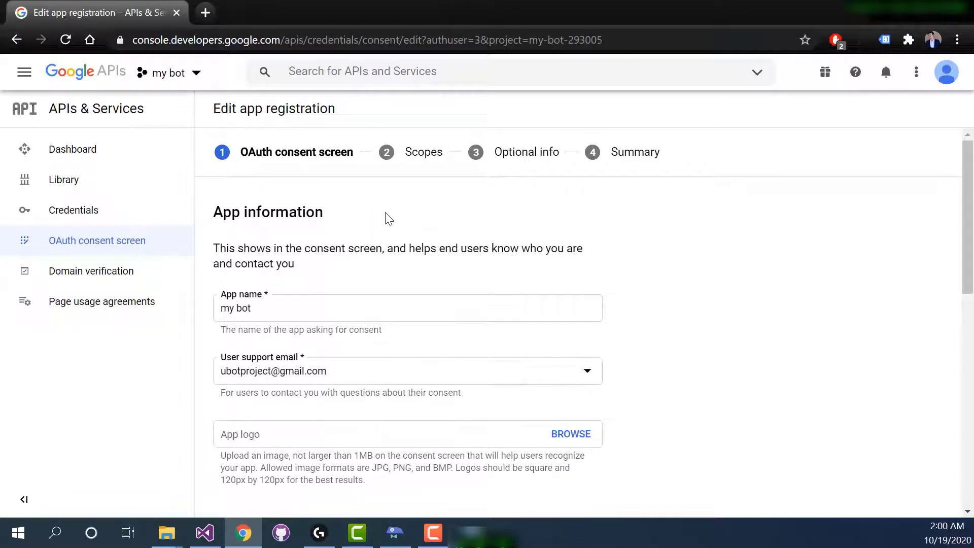
{"action": "scroll", "coordinate": [388, 218], "scroll_direction": "down", "scroll_amount": 15}
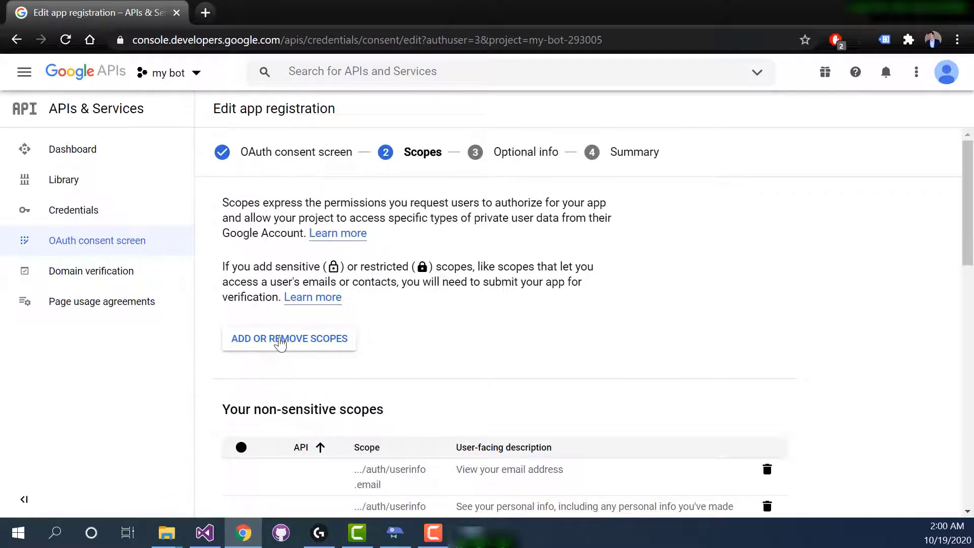
Open the scope selection and add the Google Drive API scope .../auth/drive.
{"action": "left_click", "coordinate": [279, 341]}
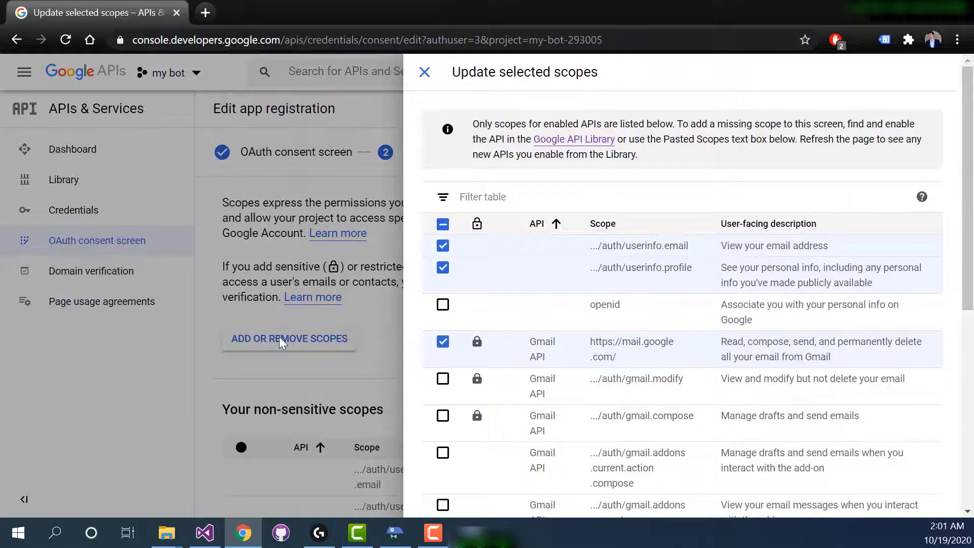
{"action": "scroll", "coordinate": [533, 307], "scroll_direction": "down", "scroll_amount": 4}
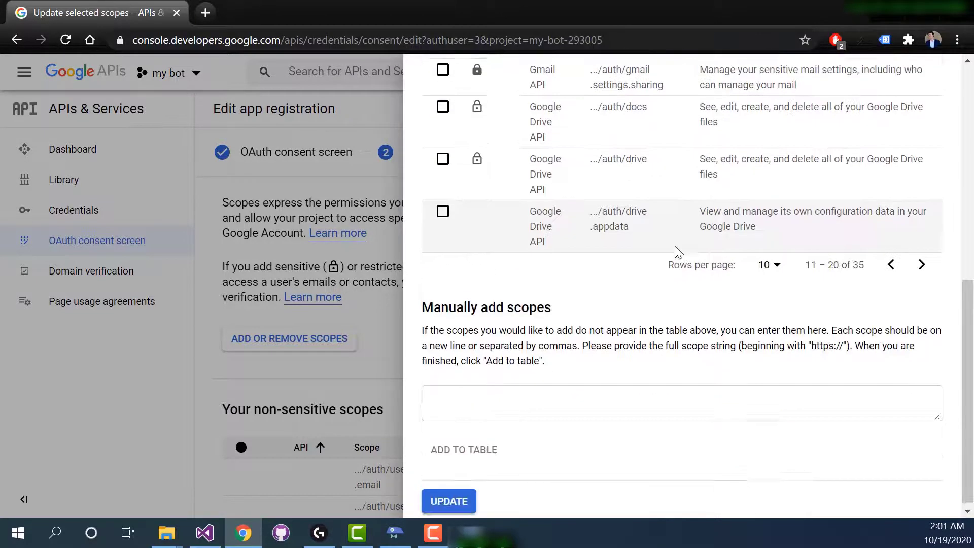
{"action": "scroll", "coordinate": [675, 247], "scroll_direction": "up", "scroll_amount": 3}
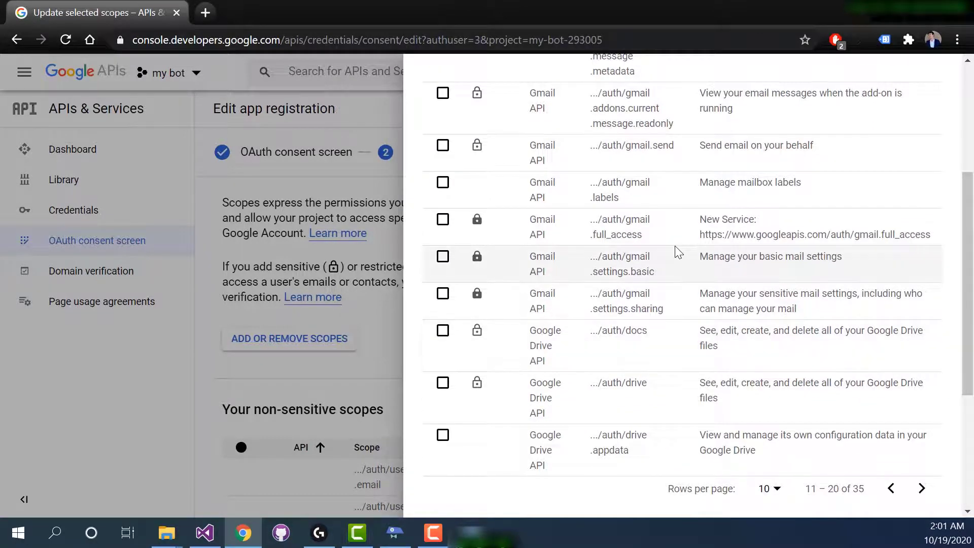
{"action": "scroll", "coordinate": [675, 246], "scroll_direction": "down", "scroll_amount": 1}
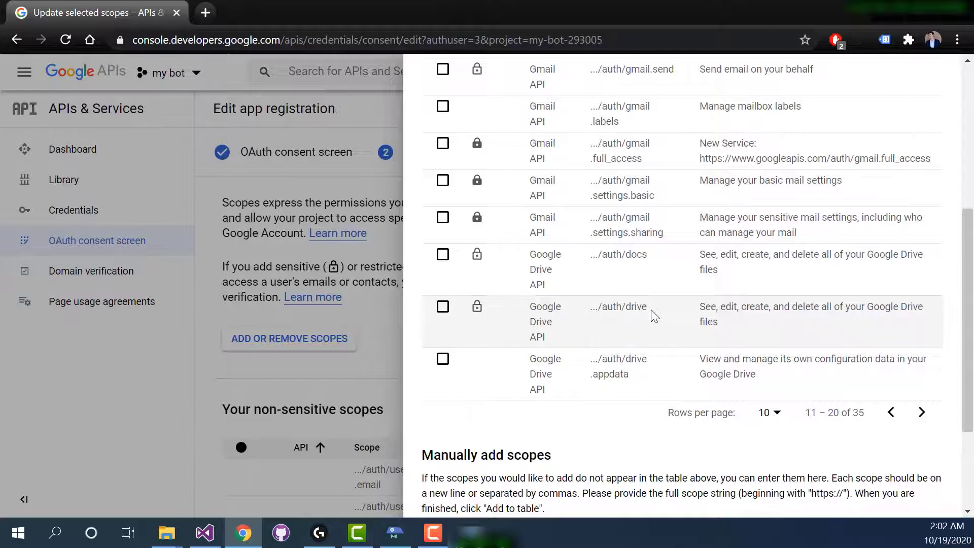
{"action": "left_click", "coordinate": [442, 307]}
Add the Google Sheets API scope .../auth/spreadsheets, update the scopes, and finish the registration by returning to the consent screen dashboard.
{"action": "left_click", "coordinate": [921, 413]}
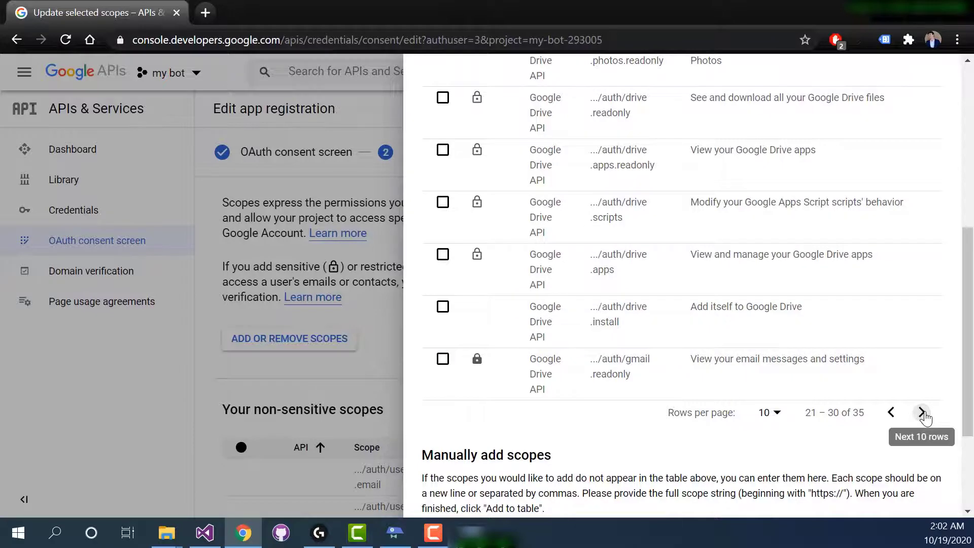
{"action": "left_click", "coordinate": [922, 413]}
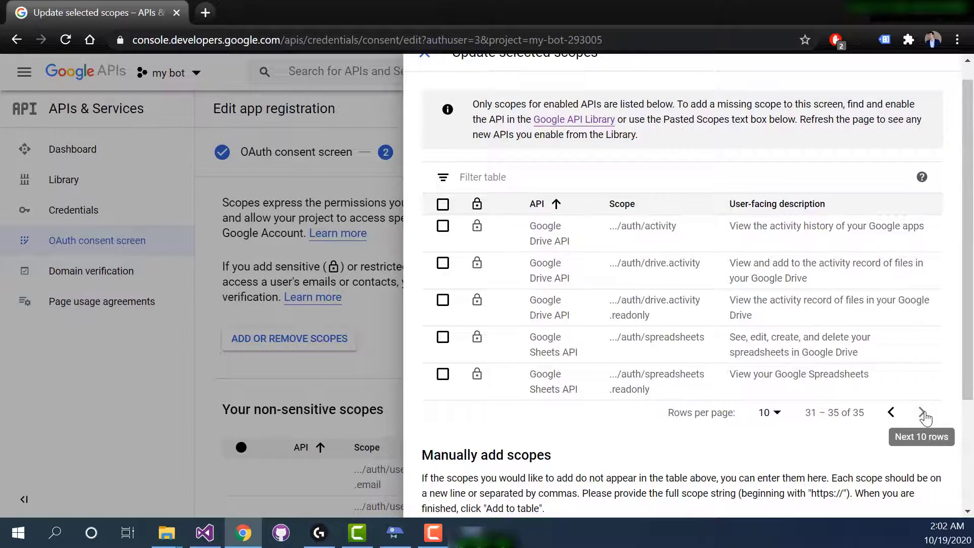
{"action": "scroll", "coordinate": [700, 335], "scroll_direction": "down", "scroll_amount": 3}
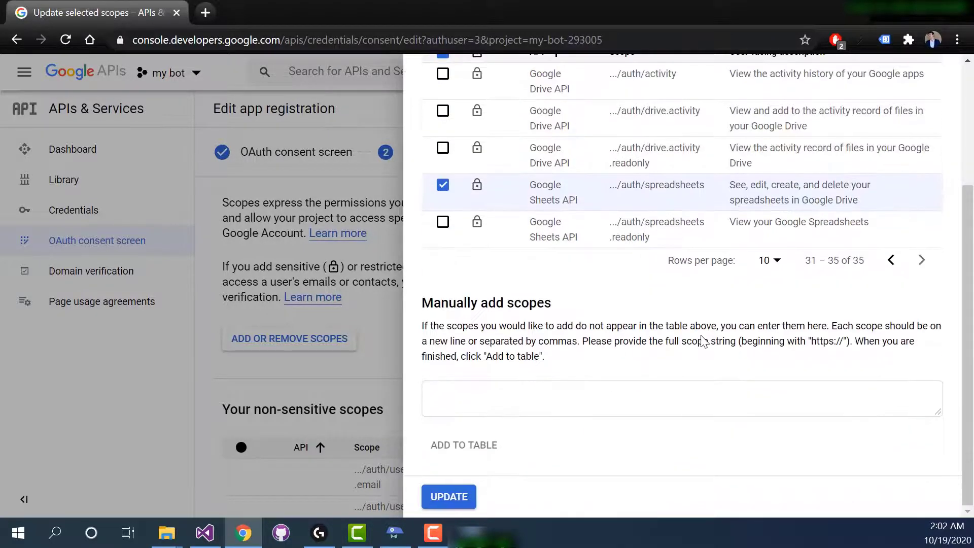
{"action": "left_click", "coordinate": [449, 496]}
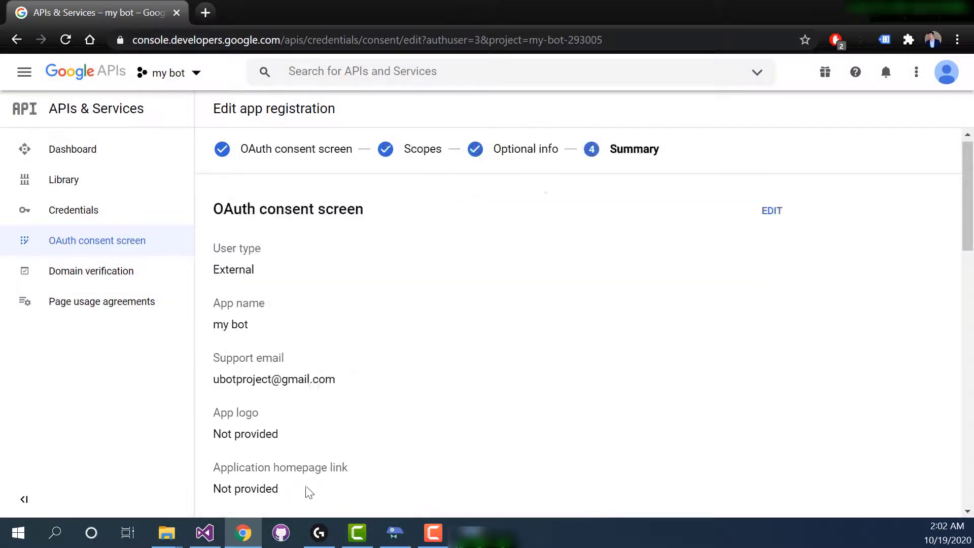
{"action": "scroll", "coordinate": [304, 485], "scroll_direction": "down", "scroll_amount": 10}
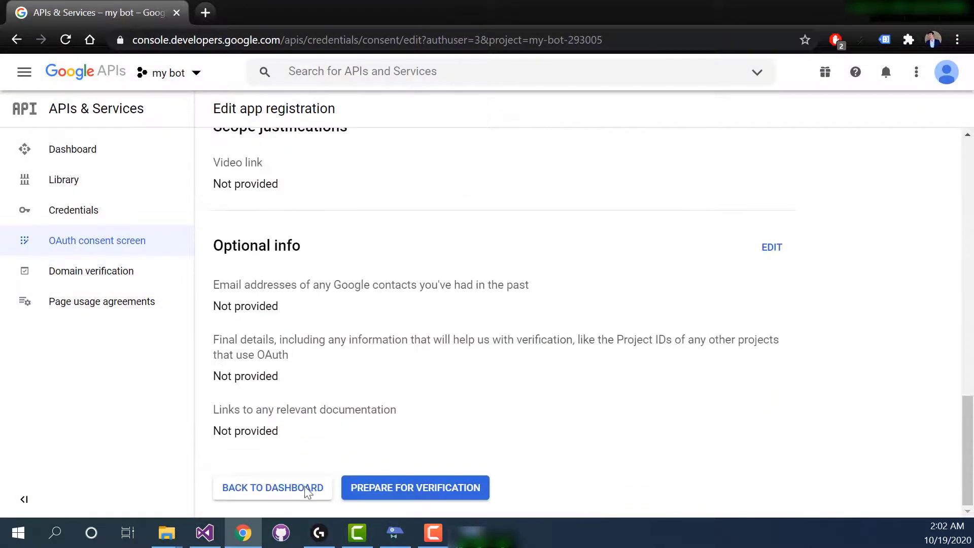
{"action": "left_click", "coordinate": [281, 493]}
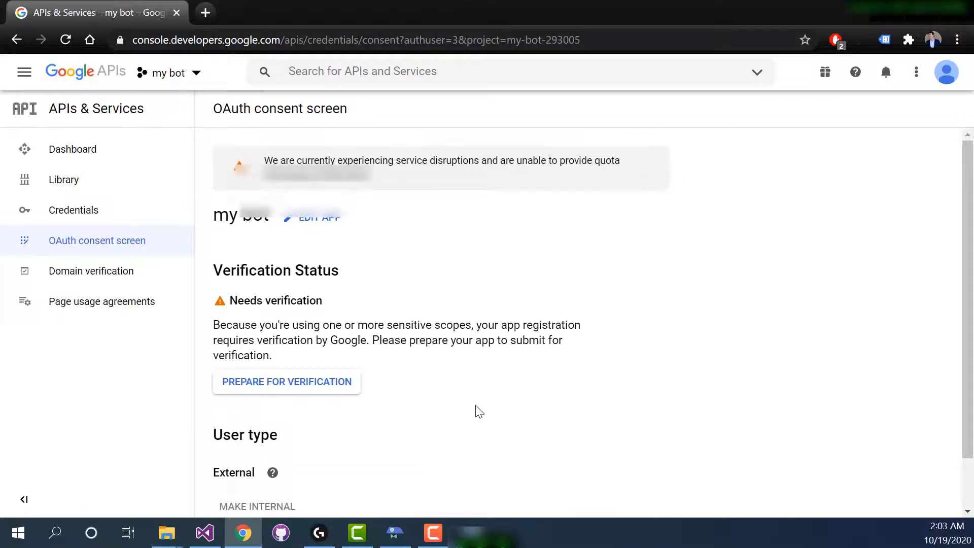
Bring up the Google sign-in for my bot, choose the first account, and proceed to the unverified app despite the warning.
{"action": "key", "text": "alt+Tab"}
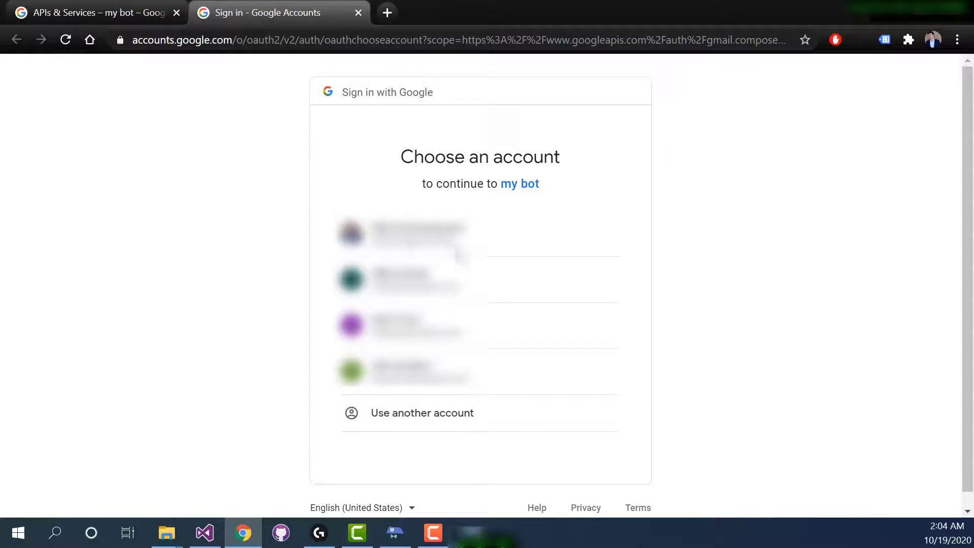
{"action": "left_click", "coordinate": [461, 255]}
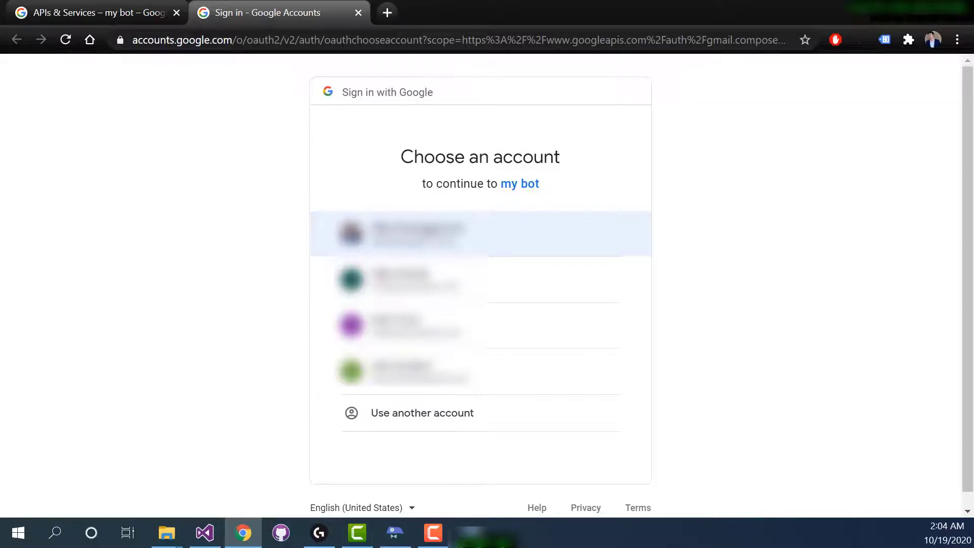
{"action": "left_click", "coordinate": [428, 234]}
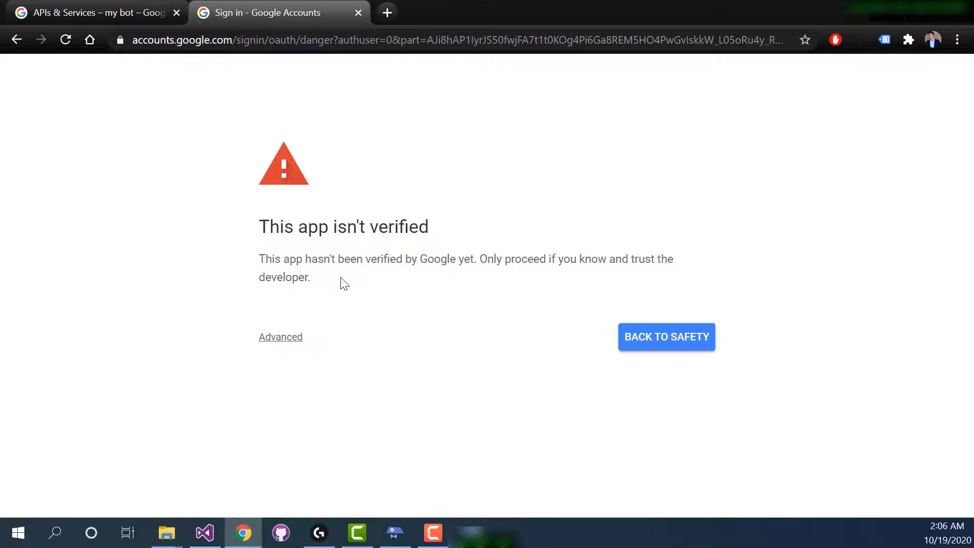
{"action": "left_click", "coordinate": [296, 343]}
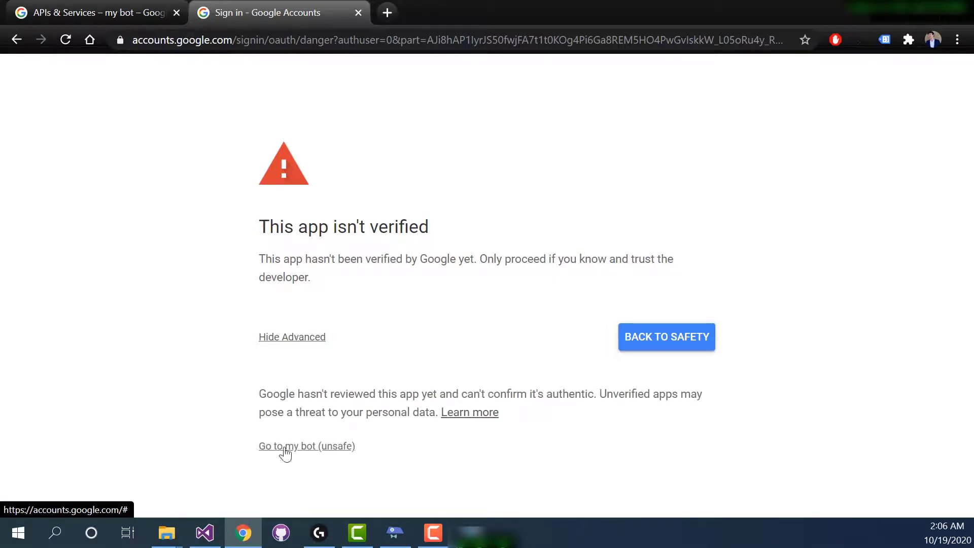
{"action": "left_click", "coordinate": [312, 447]}
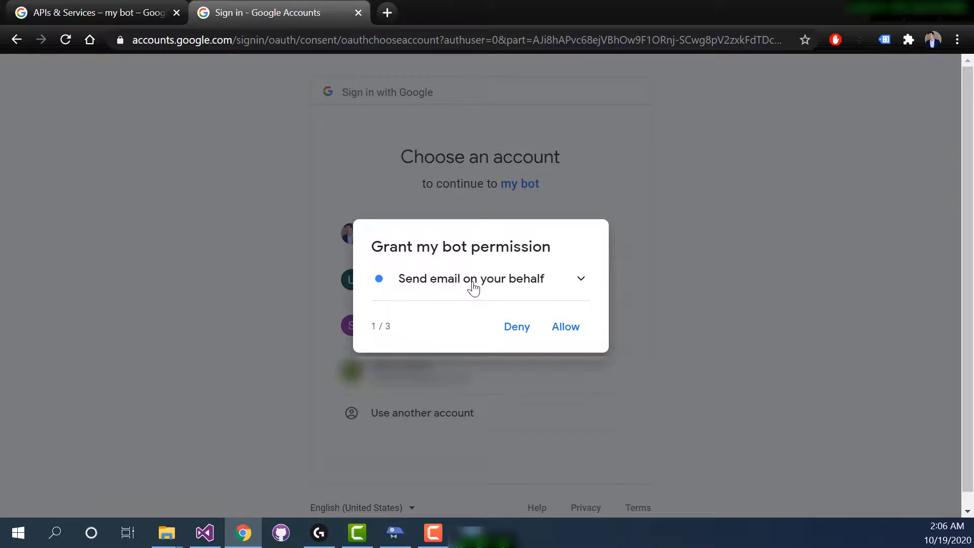
Grant my bot permission to send email, manage drafts, and view and modify email, and confirm these choices.
{"action": "left_click", "coordinate": [563, 329]}
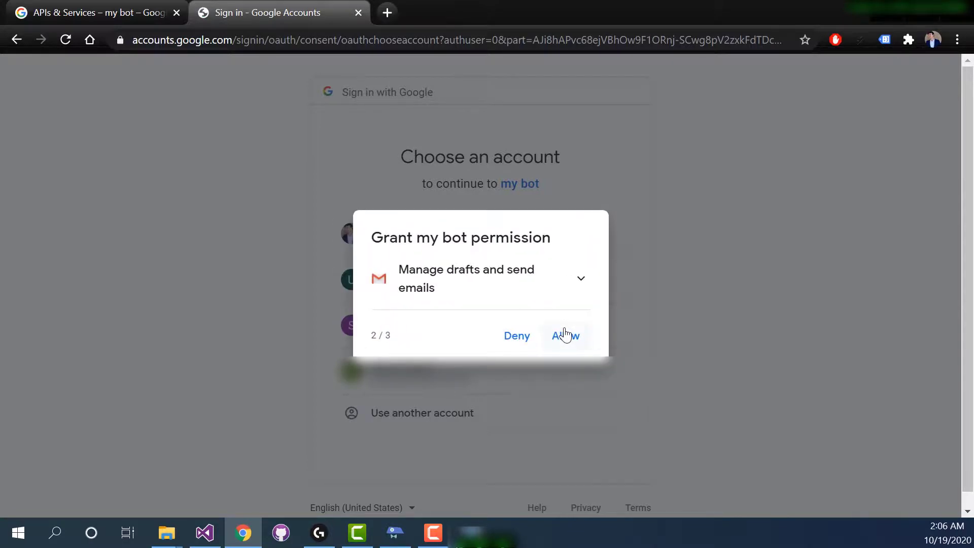
{"action": "left_click", "coordinate": [566, 336]}
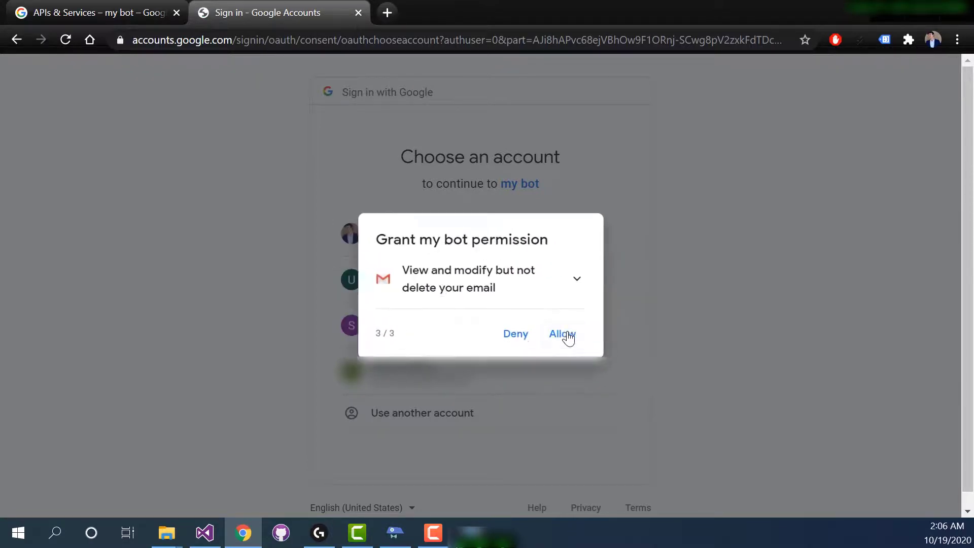
{"action": "left_click", "coordinate": [569, 339]}
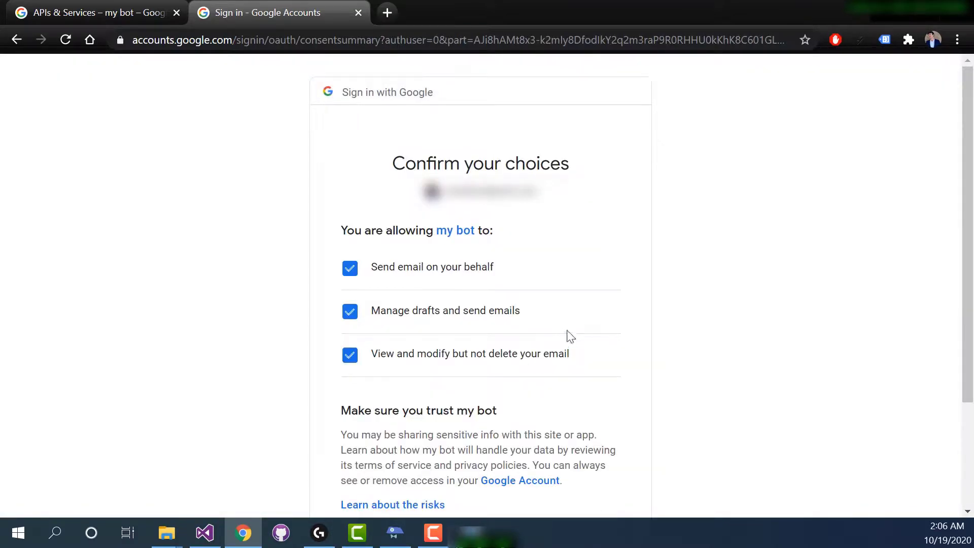
{"action": "scroll", "coordinate": [553, 218], "scroll_direction": "down", "scroll_amount": 3}
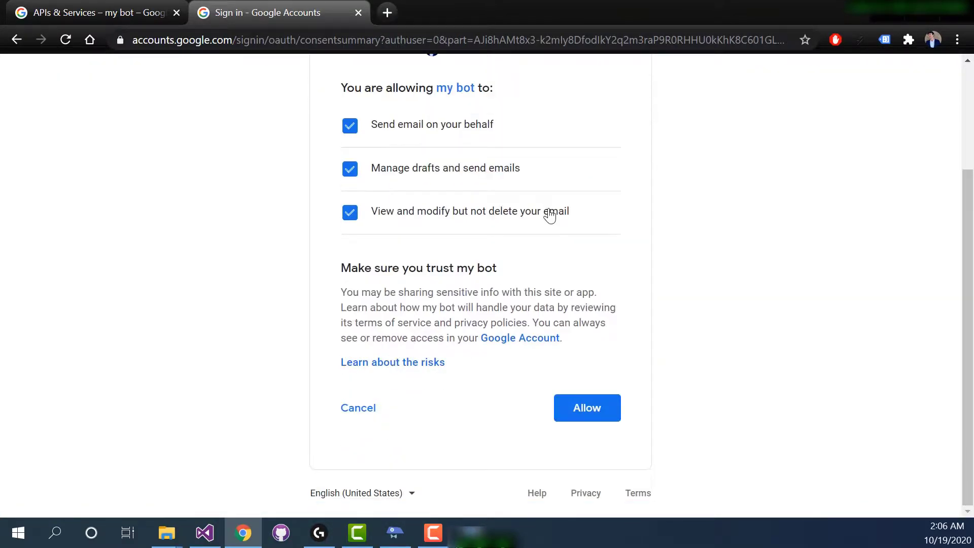
{"action": "left_click", "coordinate": [596, 415]}
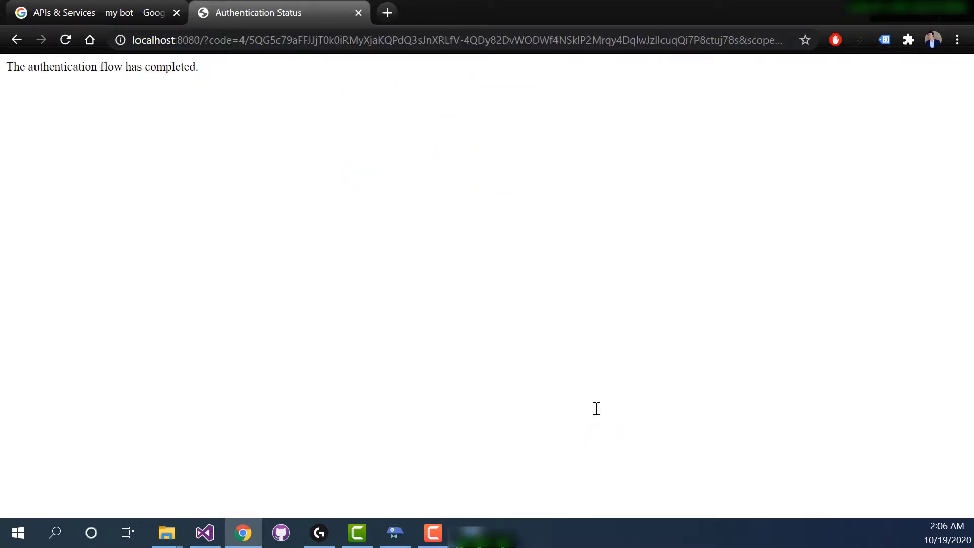
Switch to UBot Studio and replace the connect to gmail command with connect to google sheets, using the stored Client ID and Client Secret.
{"action": "left_click", "coordinate": [469, 536]}
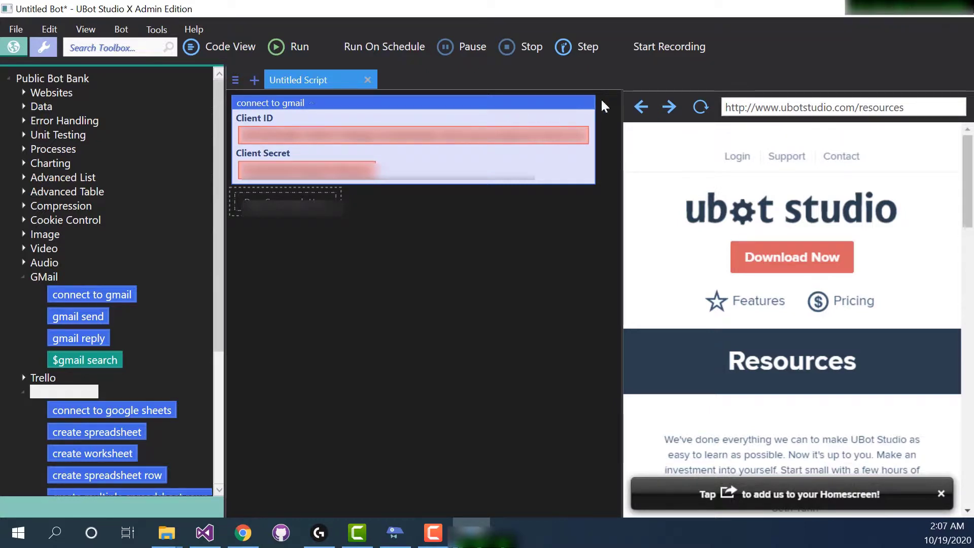
{"action": "left_click", "coordinate": [584, 103]}
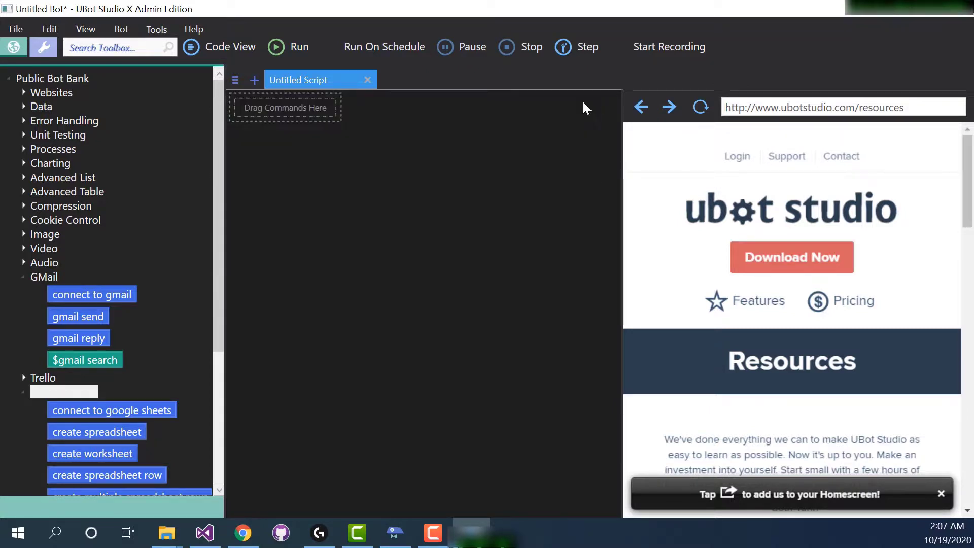
{"action": "left_click_drag", "start_coordinate": [111, 410], "coordinate": [315, 113]}
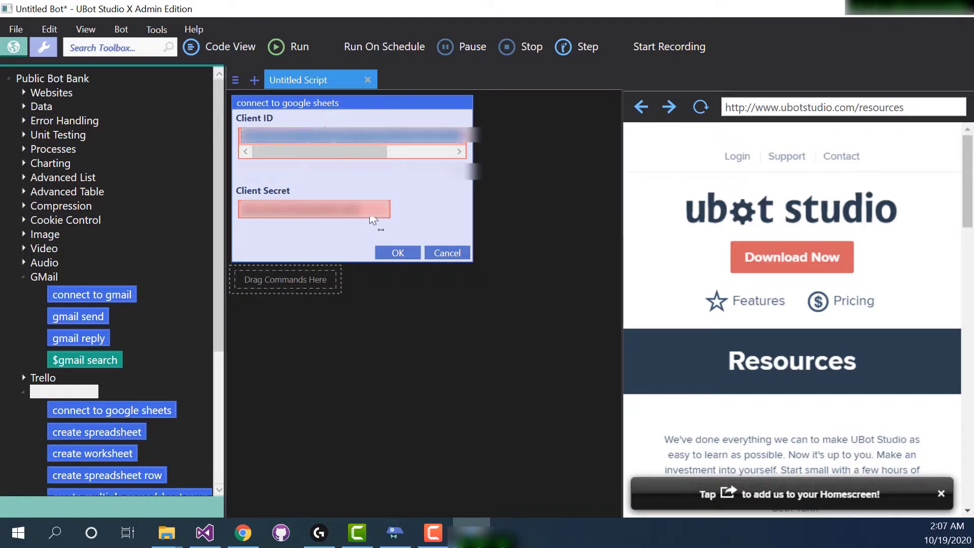
{"action": "left_click", "coordinate": [391, 251]}
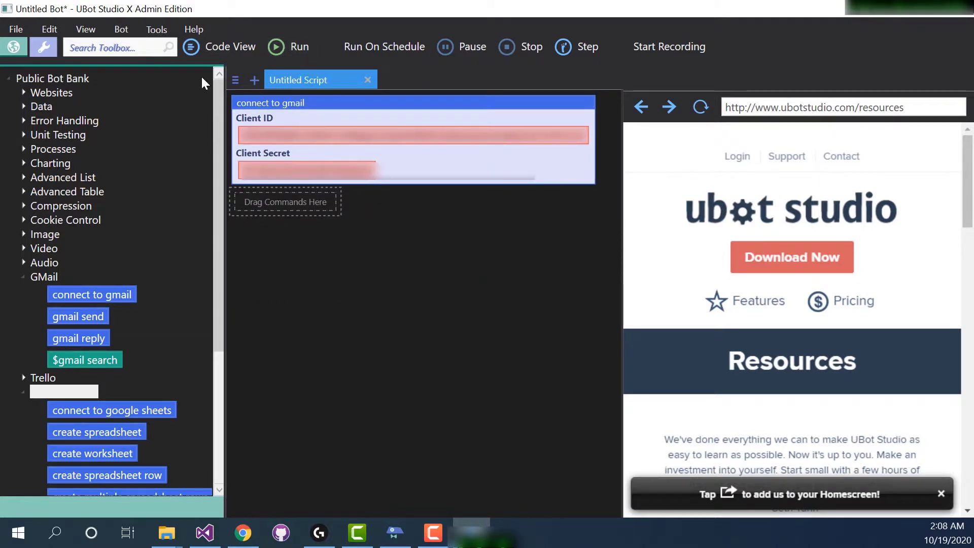